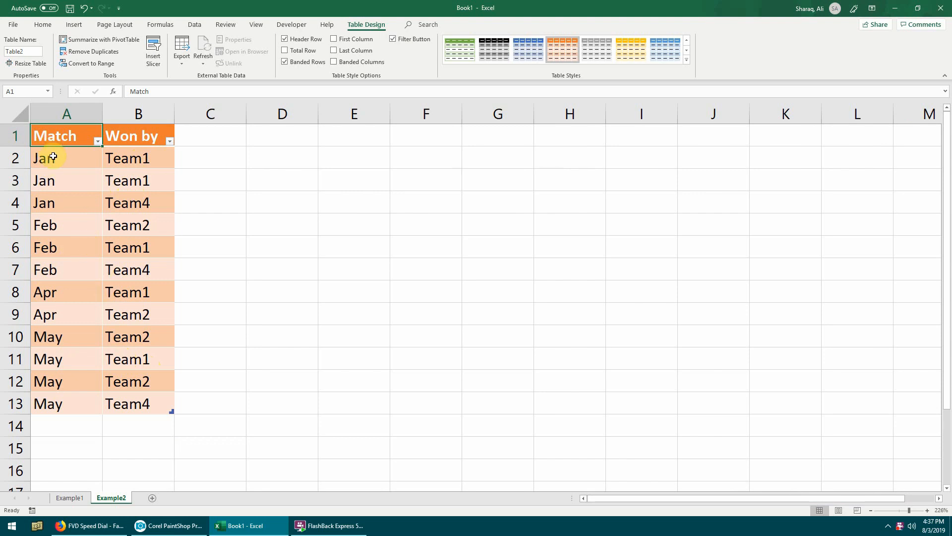
drag(57, 158, 124, 211)
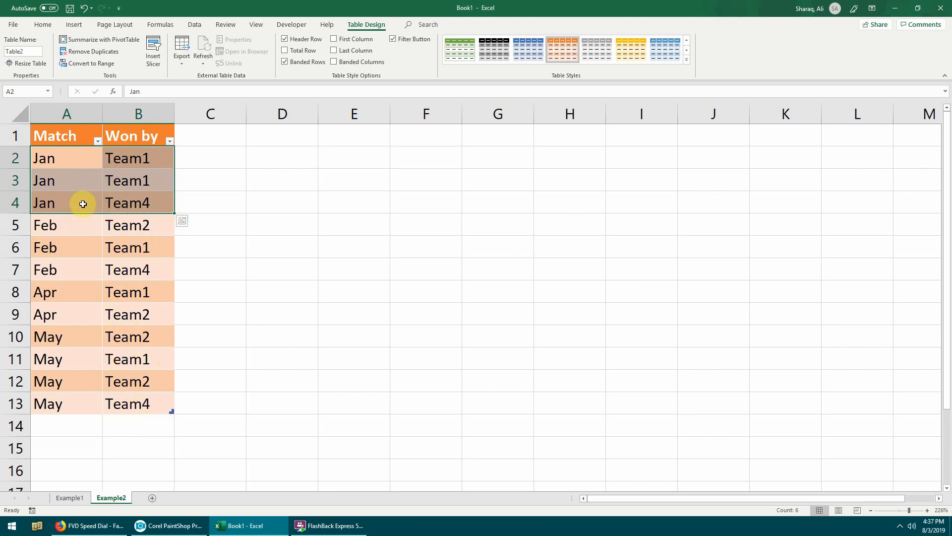
click(64, 135)
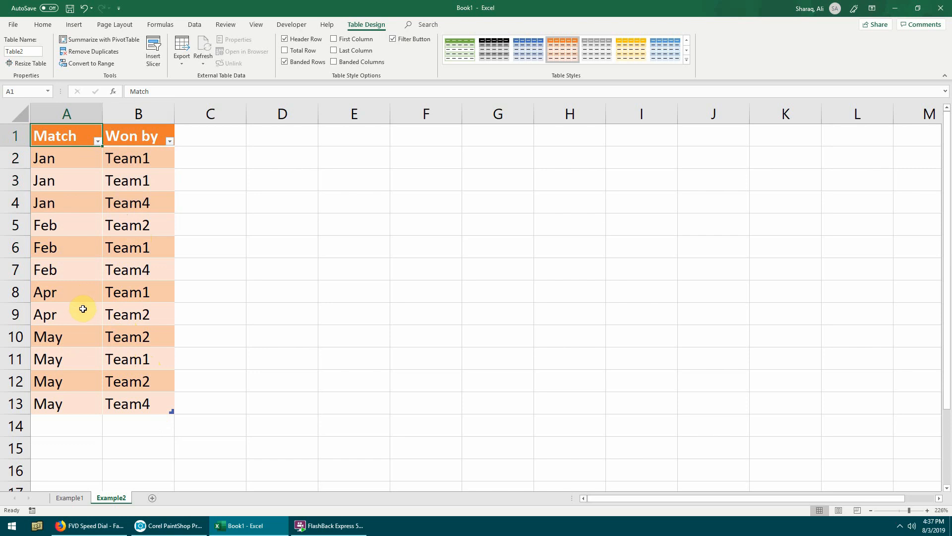
Step: Create a PivotTable on a new worksheet from the full sales table, A1:D16, on the Example1 sheet
click(76, 496)
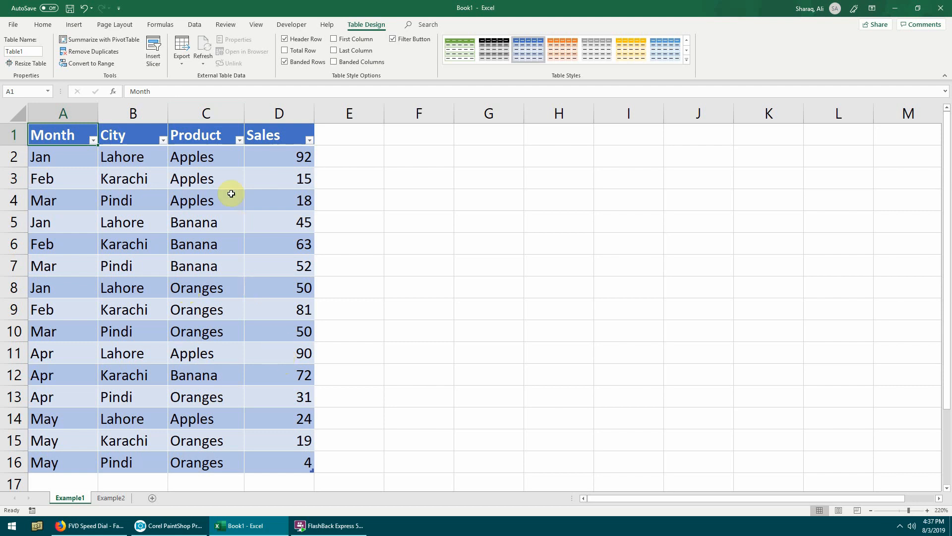
click(74, 25)
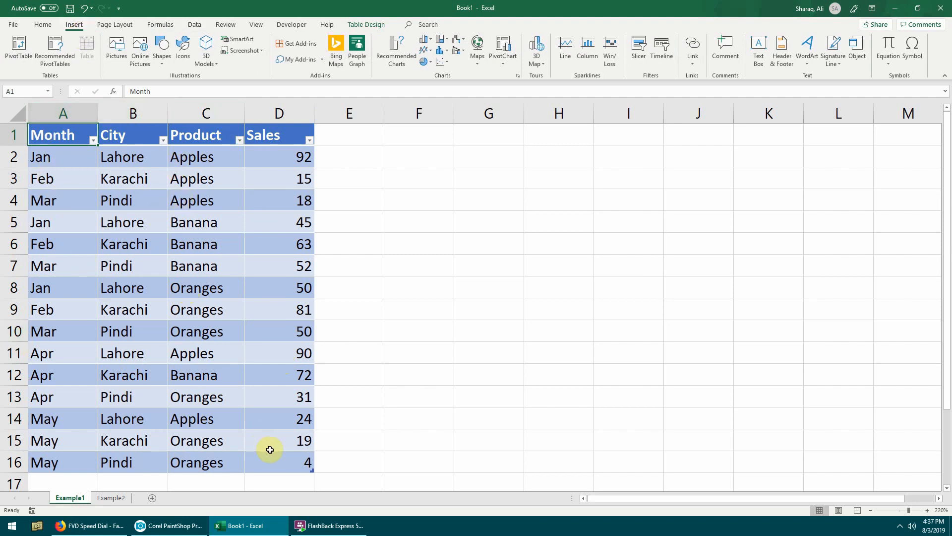
drag(278, 461, 44, 131)
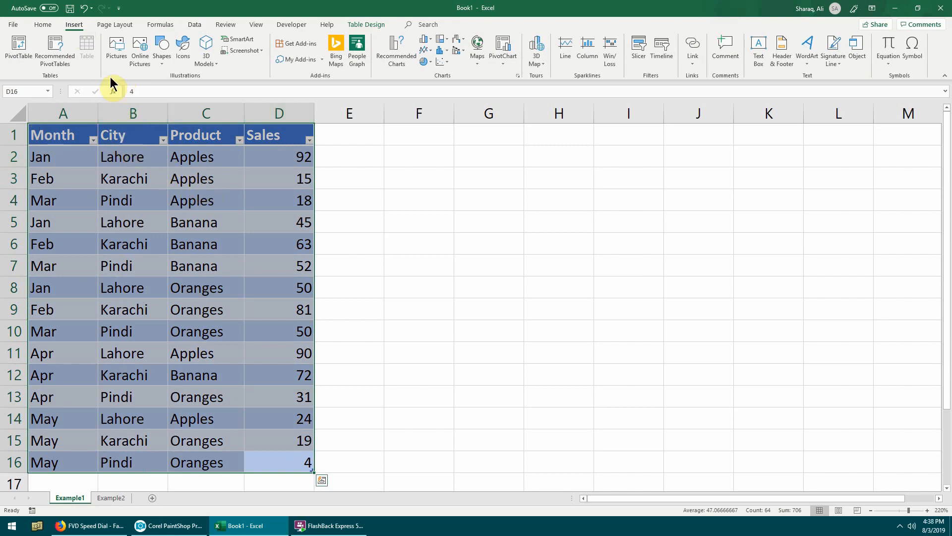
click(21, 59)
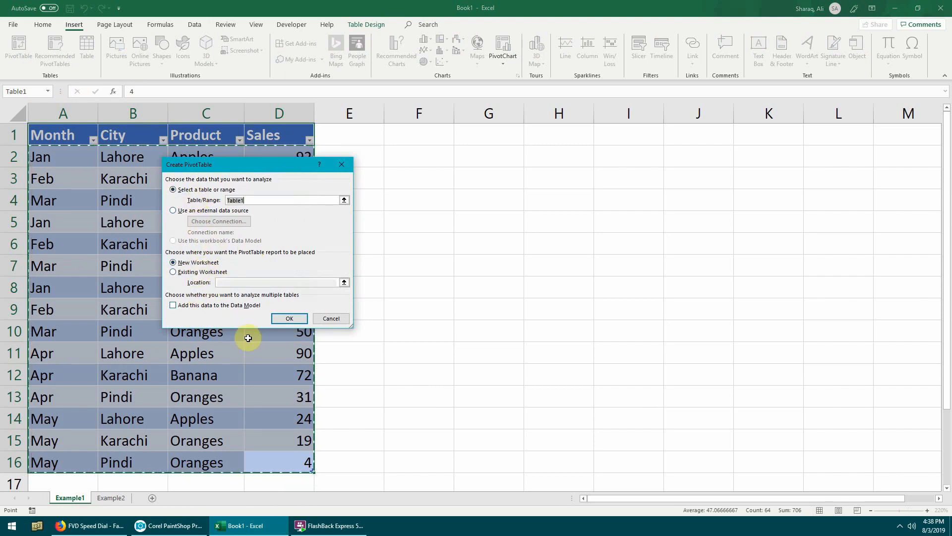
click(295, 321)
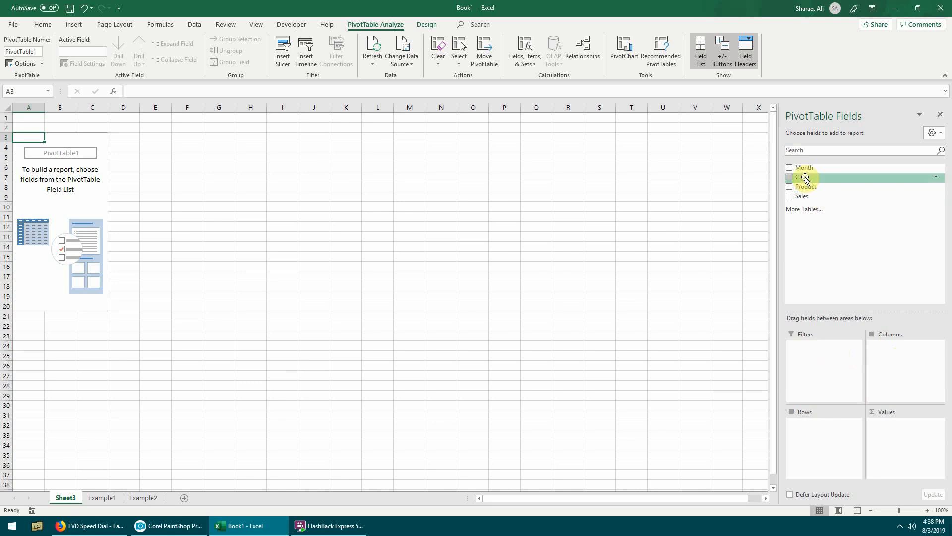
Step: Add the City field to the PivotTable's rows and the Sales field to its values
drag(805, 178, 827, 440)
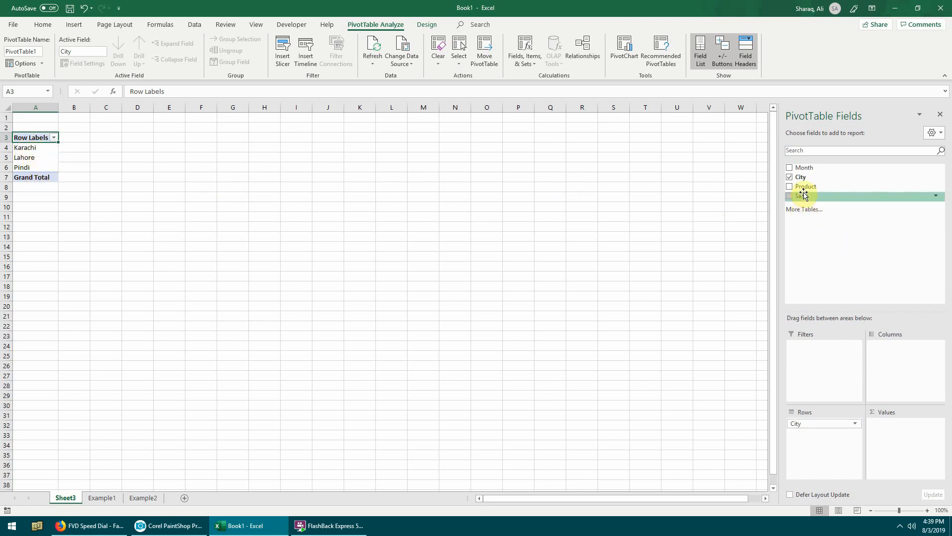
drag(802, 194, 899, 436)
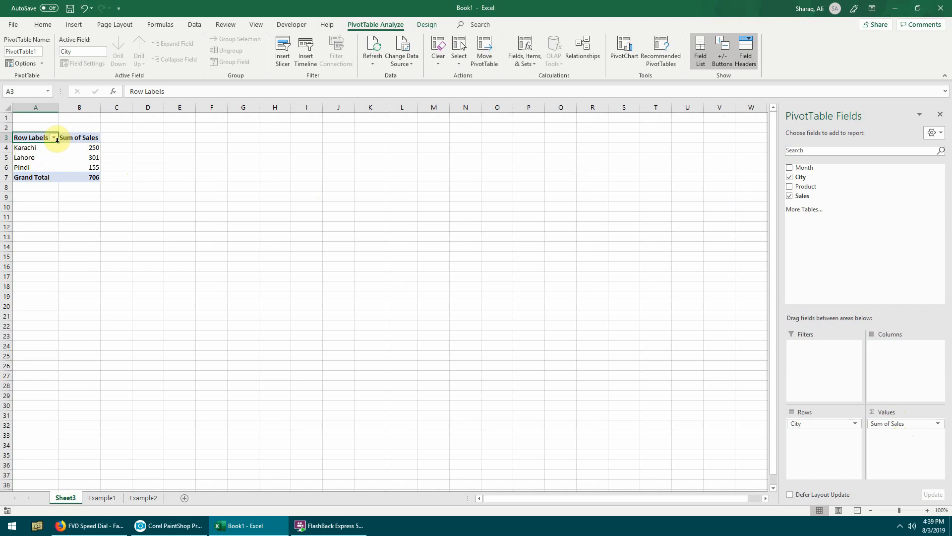
ctrl+scroll(49, 141, up, 10)
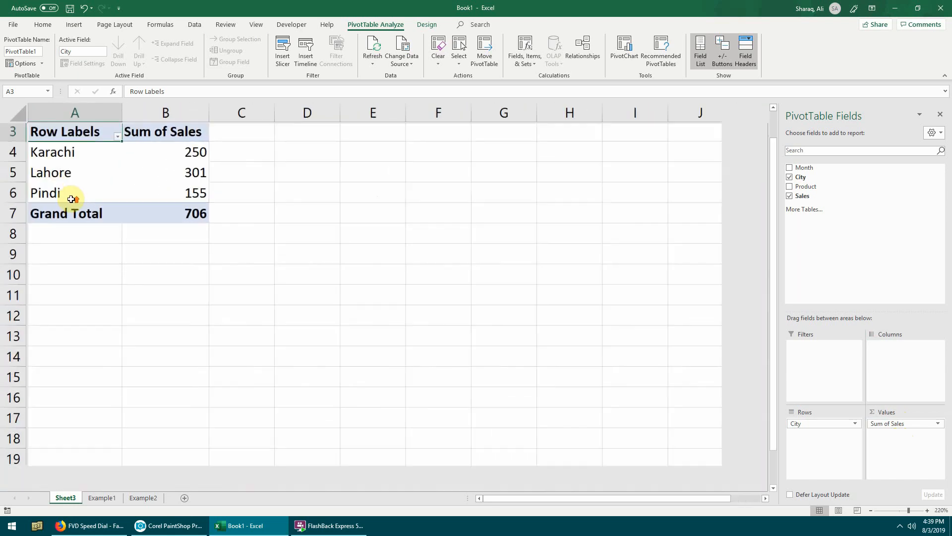
scroll(55, 177, up, 1)
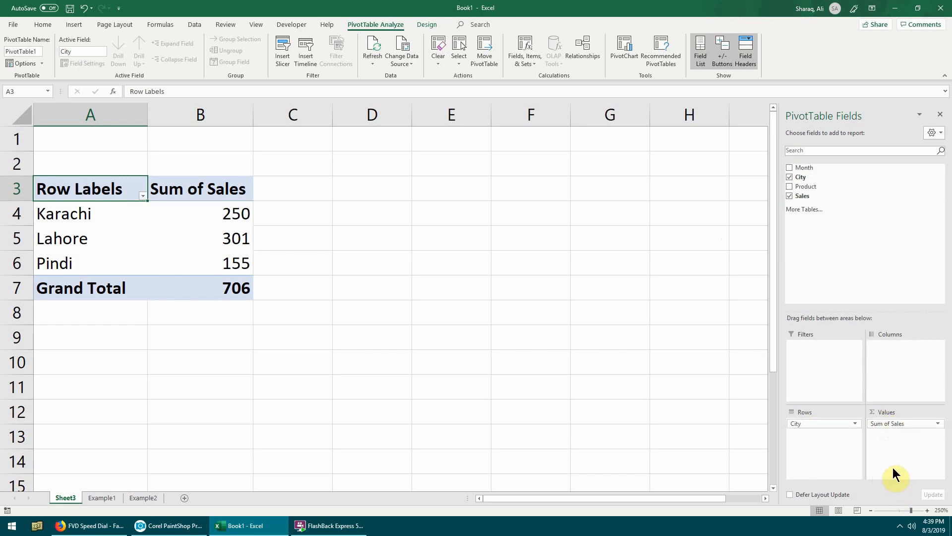
Step: Move the City field from rows to columns and add the Product field to the rows
drag(794, 422, 894, 367)
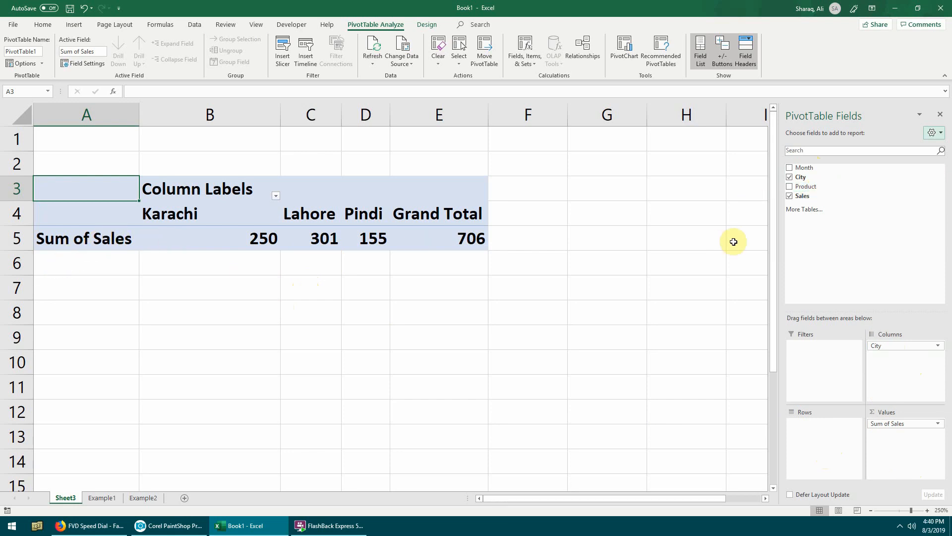
click(823, 177)
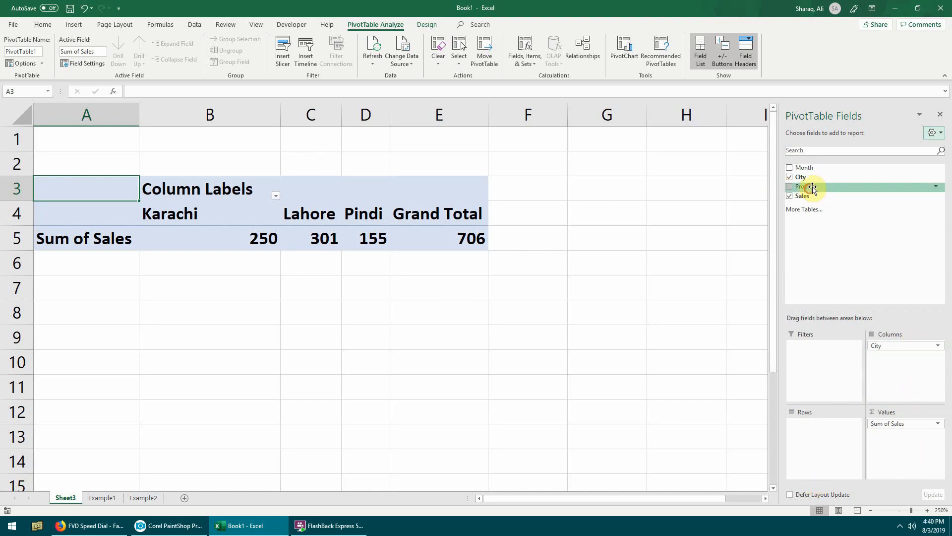
drag(807, 188, 832, 434)
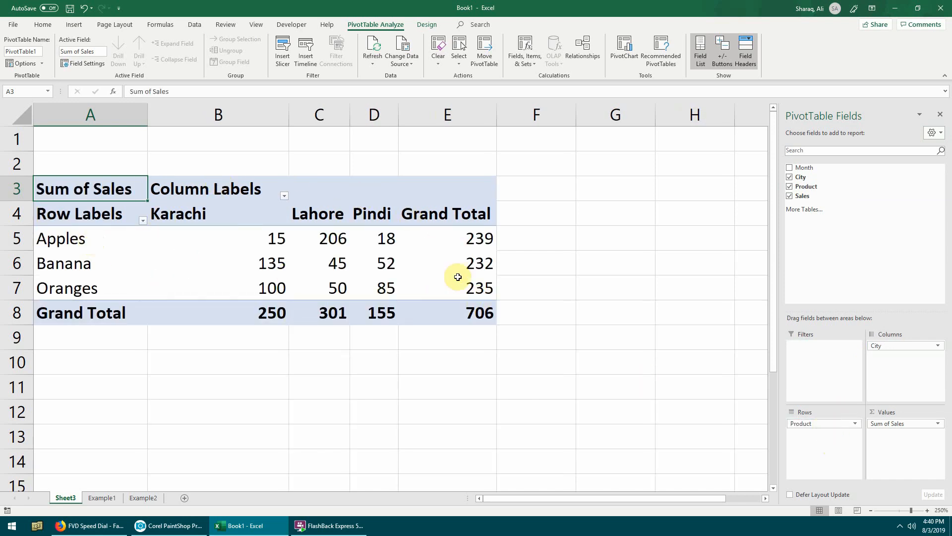
mouse_move(395, 322)
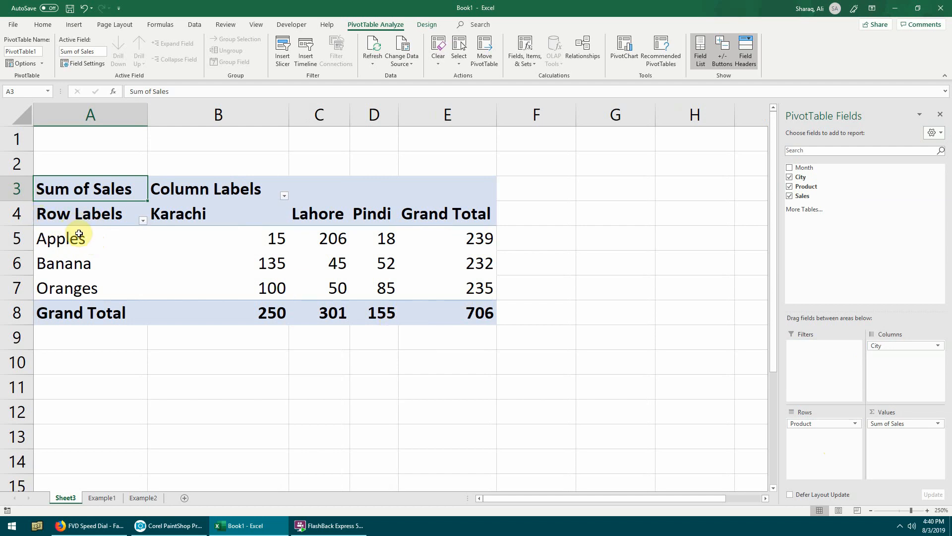
drag(79, 233, 79, 291)
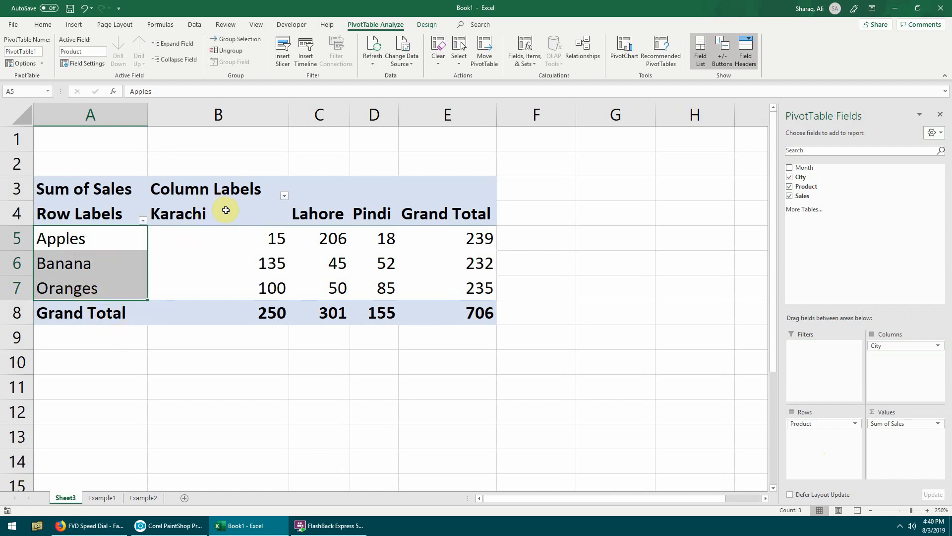
drag(236, 216, 233, 242)
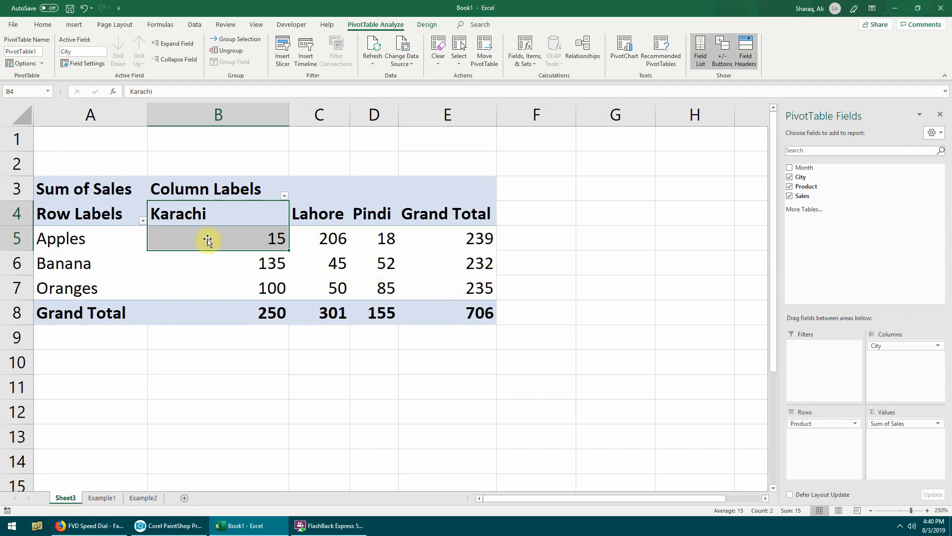
click(112, 234)
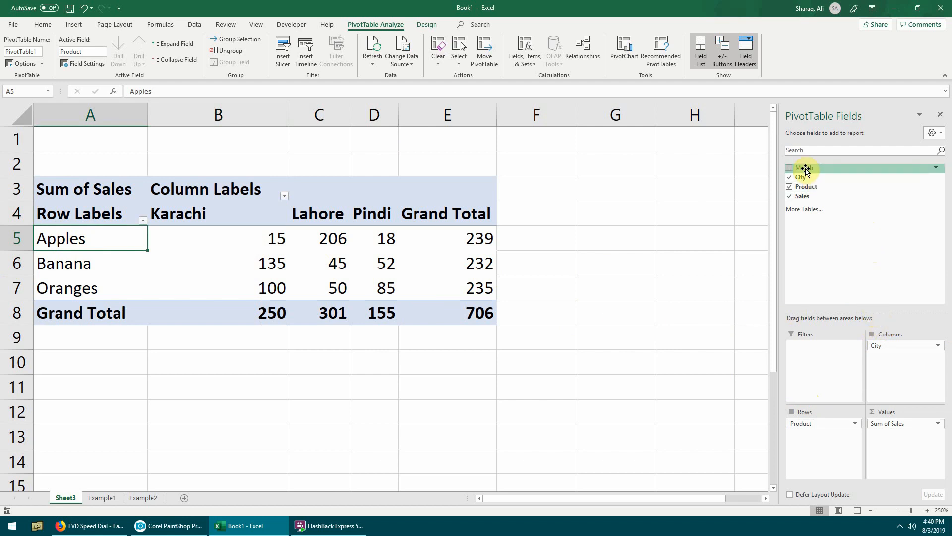
Step: Nest the Month field beneath Product in the PivotTable's rows
drag(805, 169, 822, 453)
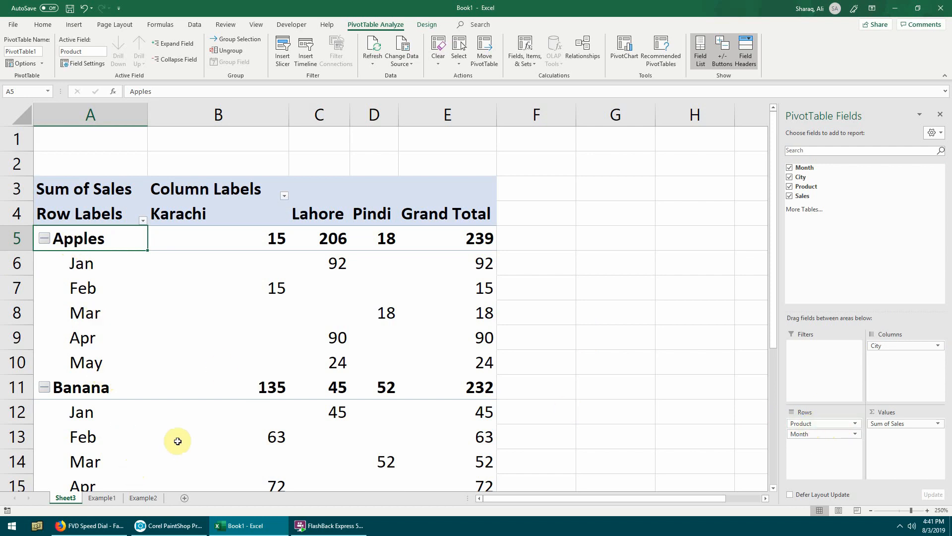
scroll(209, 377, down, 1)
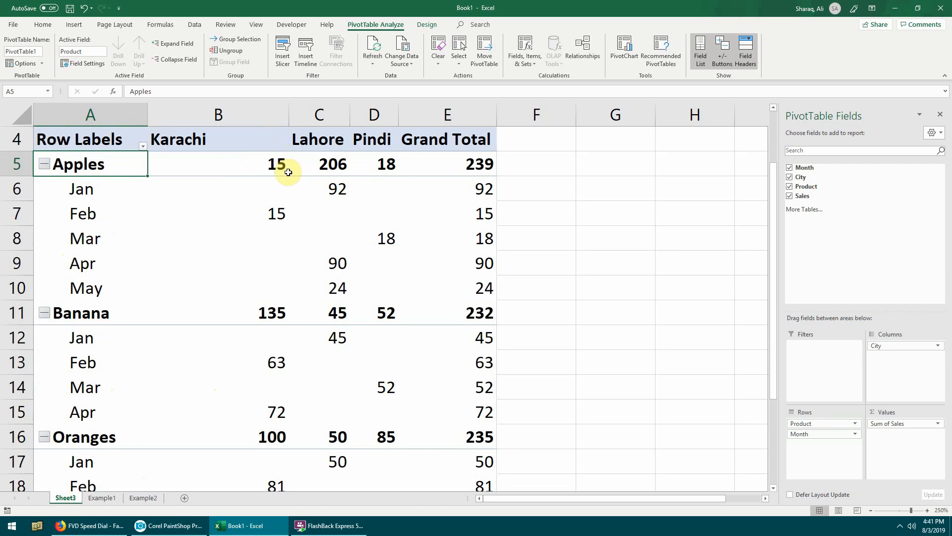
Step: Examine the January, February and March sales of Apples across the Karachi, Lahore and Pindi columns
click(81, 197)
click(273, 192)
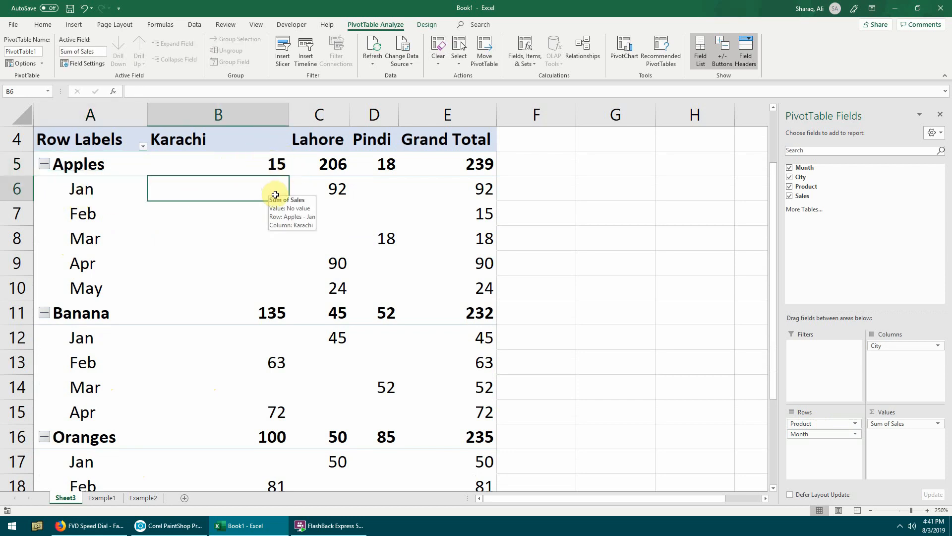
click(335, 191)
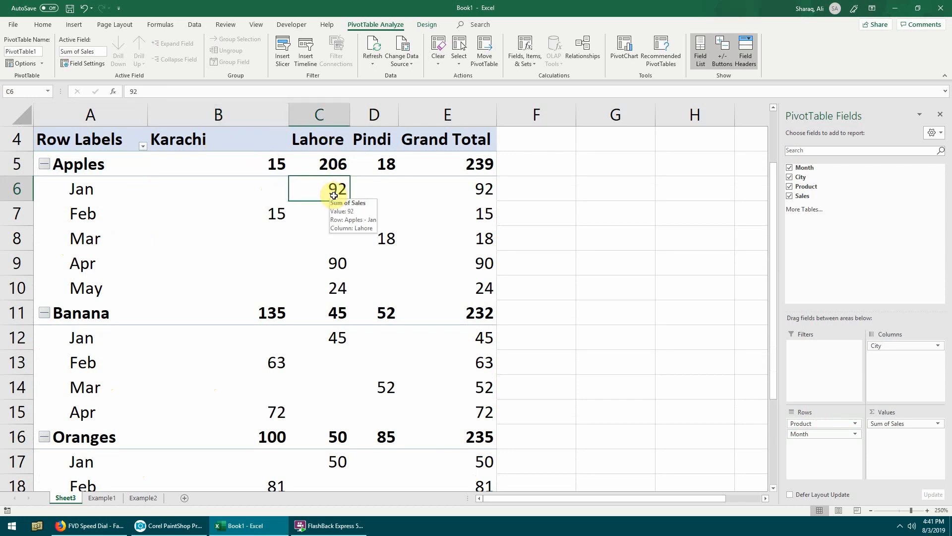
click(382, 192)
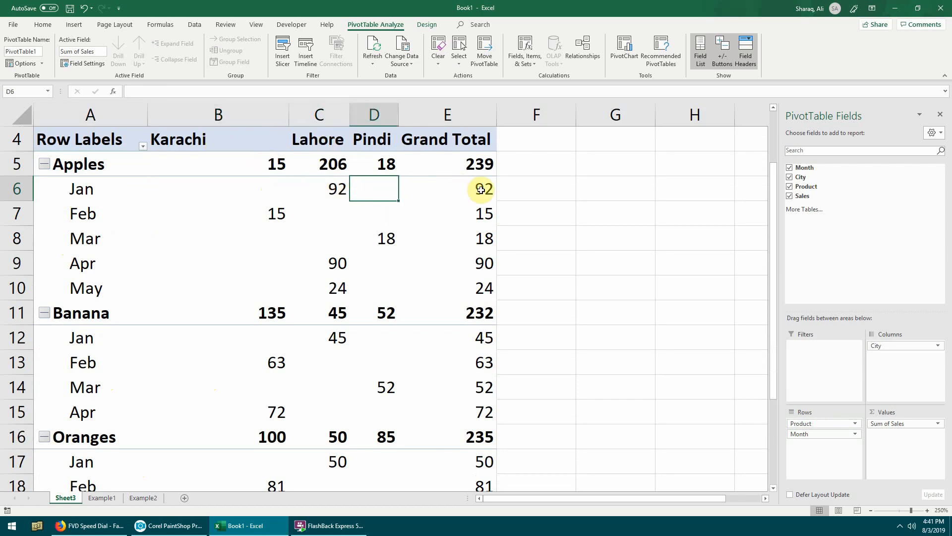
click(265, 219)
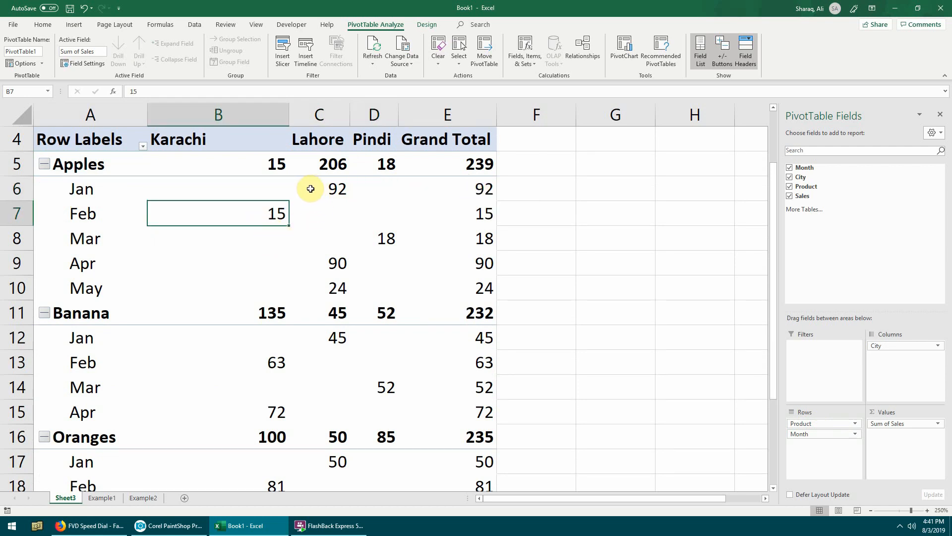
click(320, 216)
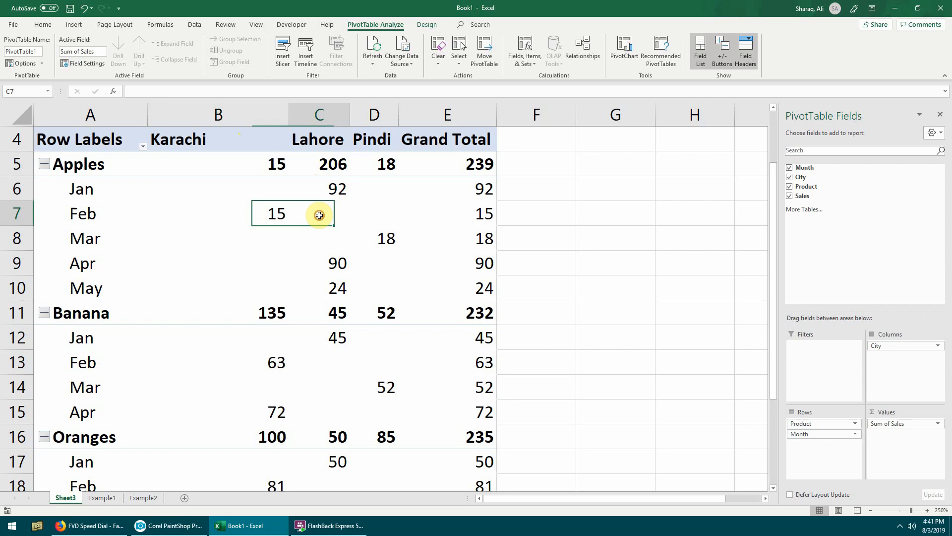
click(380, 210)
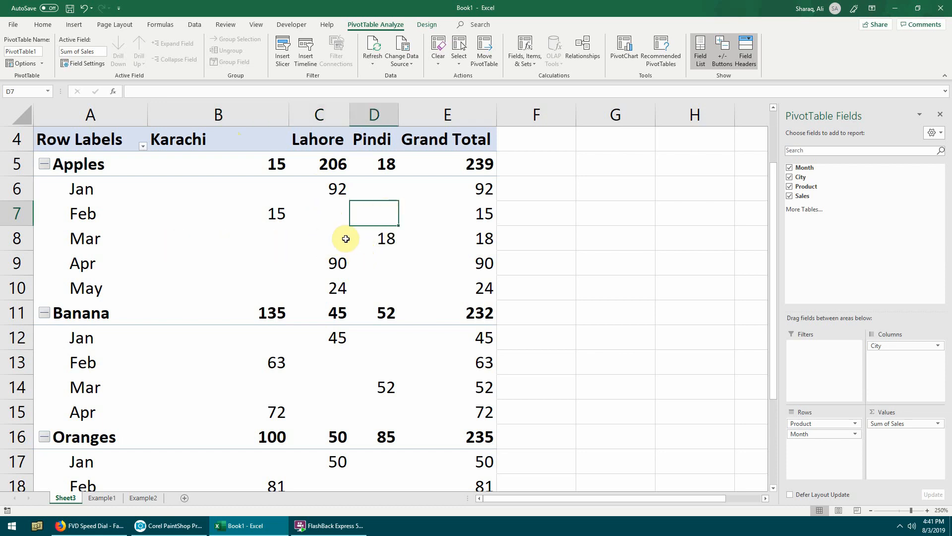
click(383, 240)
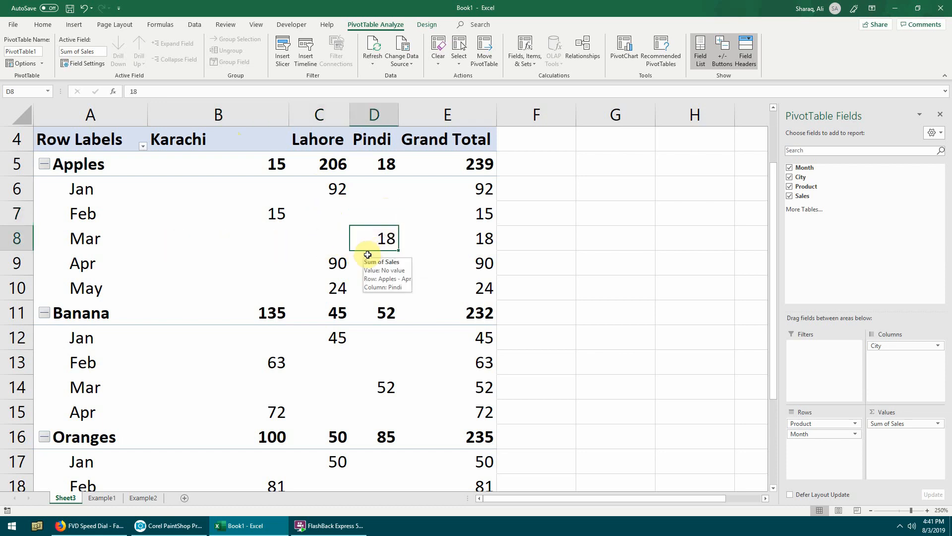
drag(315, 239, 256, 238)
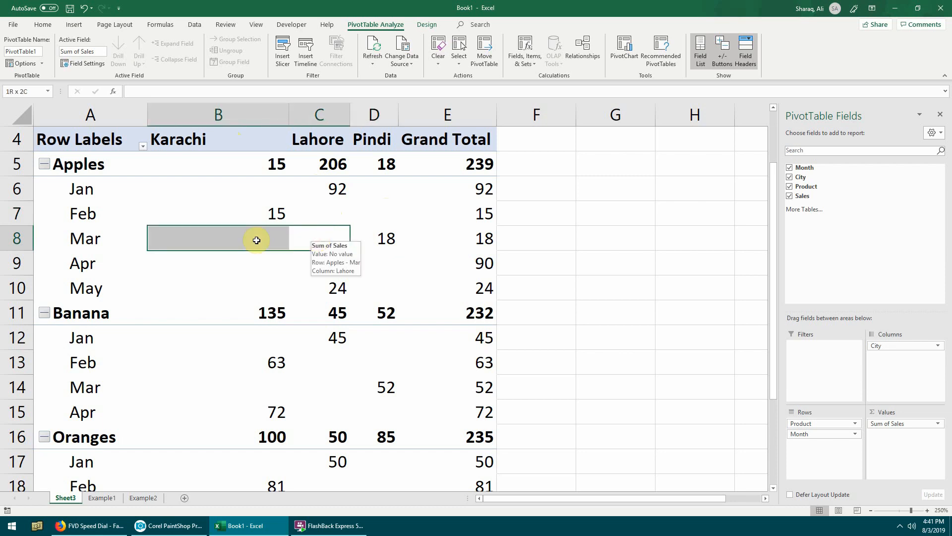
Step: Narrow column B of the PivotTable sheet and review the monthly breakdown down to the Grand Total row
scroll(261, 241, up, 1)
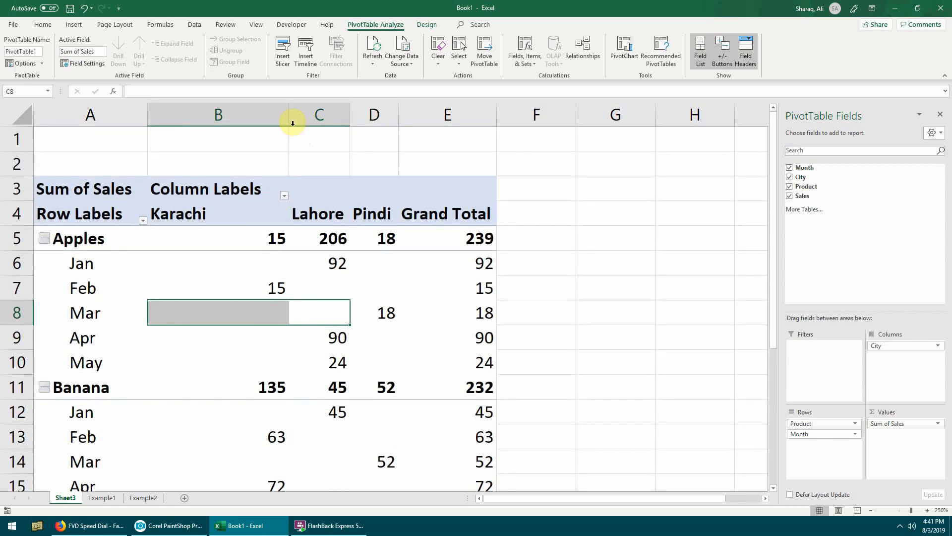
drag(289, 115, 229, 115)
scroll(277, 238, down, 3)
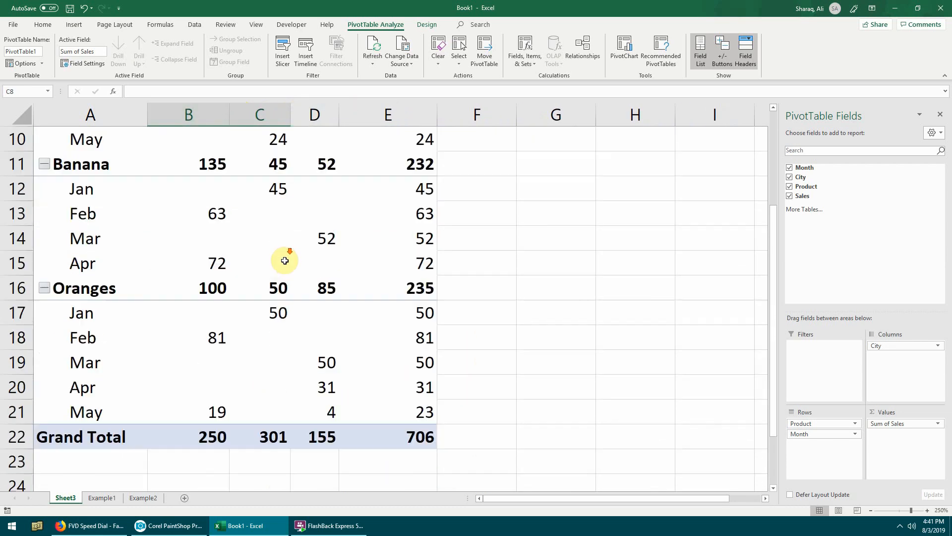
scroll(250, 229, up, 3)
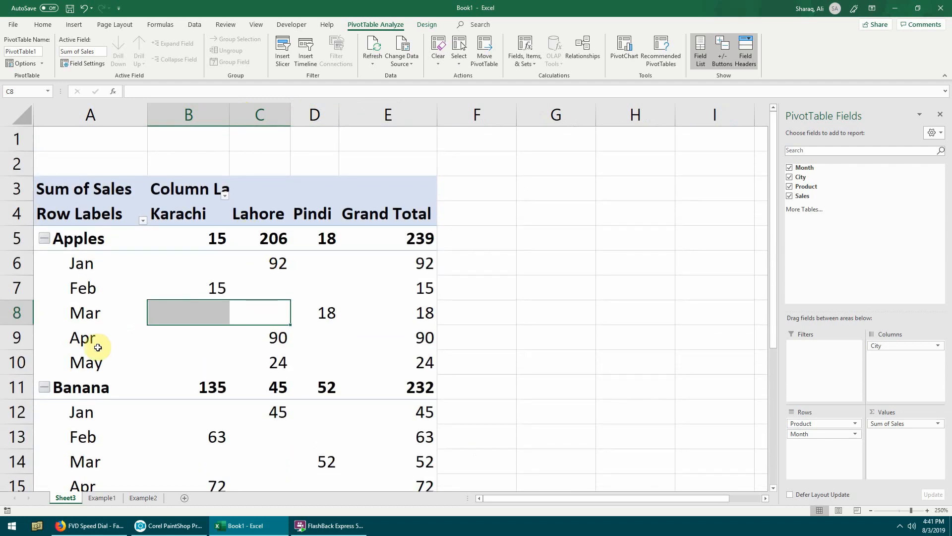
click(98, 348)
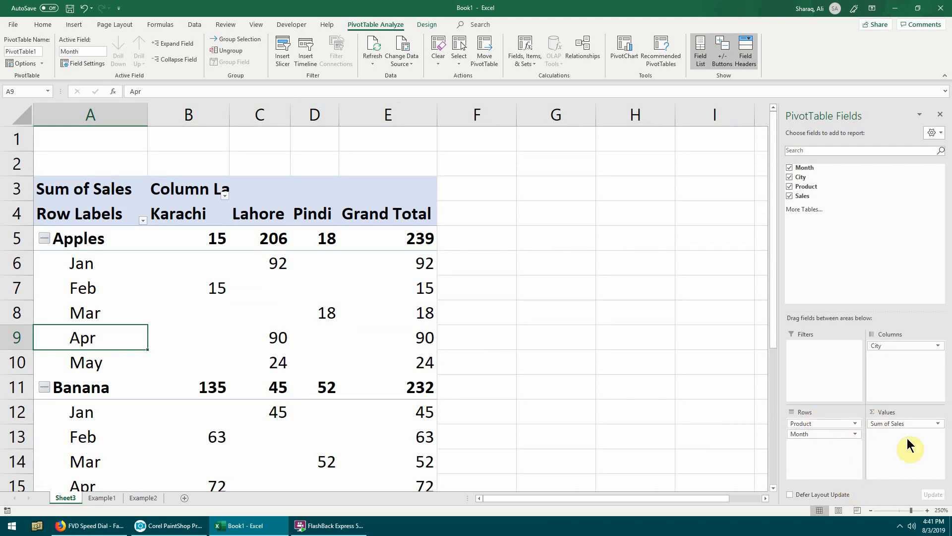
Step: Remove the Month field from the PivotTable's rows
click(856, 435)
click(856, 435)
click(856, 434)
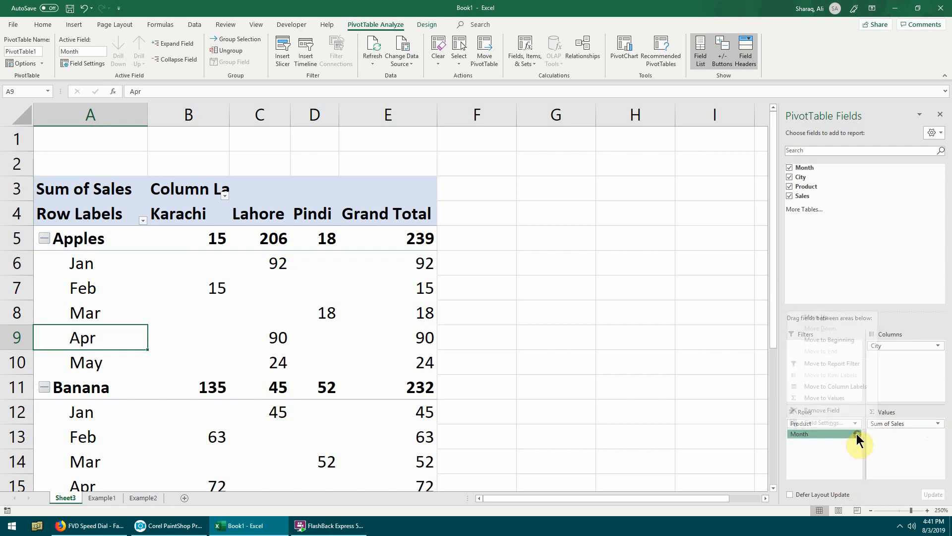
click(841, 409)
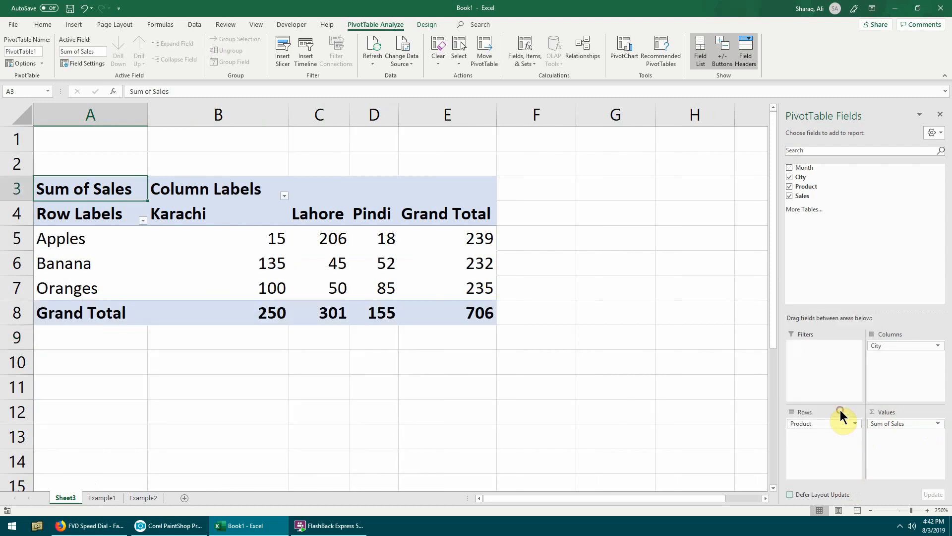
Step: Summarize the PivotTable's Sales values by Average and review the averages for each product and city
click(938, 424)
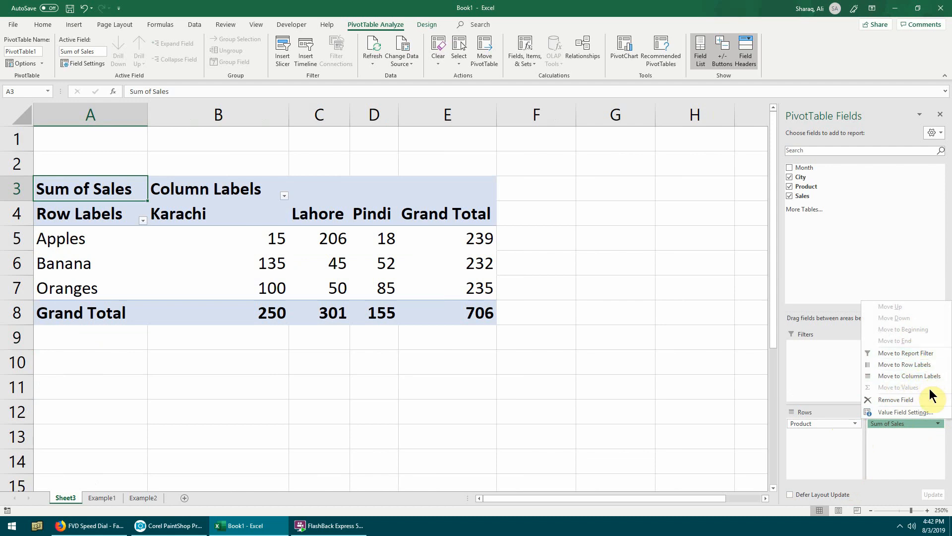
click(904, 411)
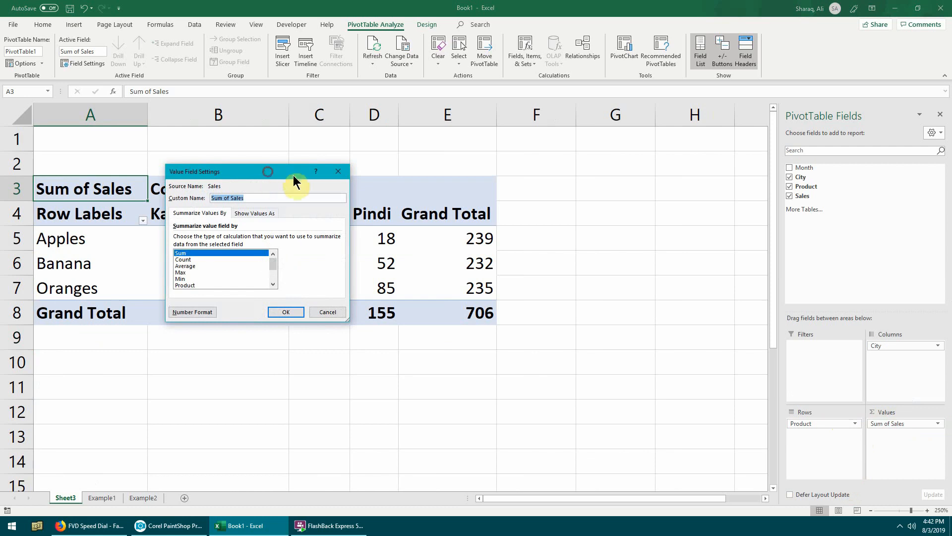
drag(293, 174, 644, 203)
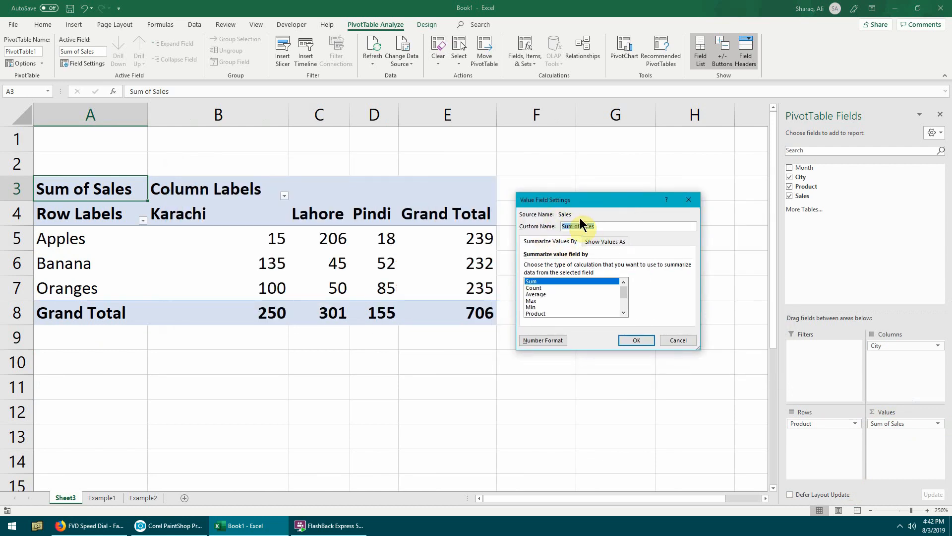
click(542, 293)
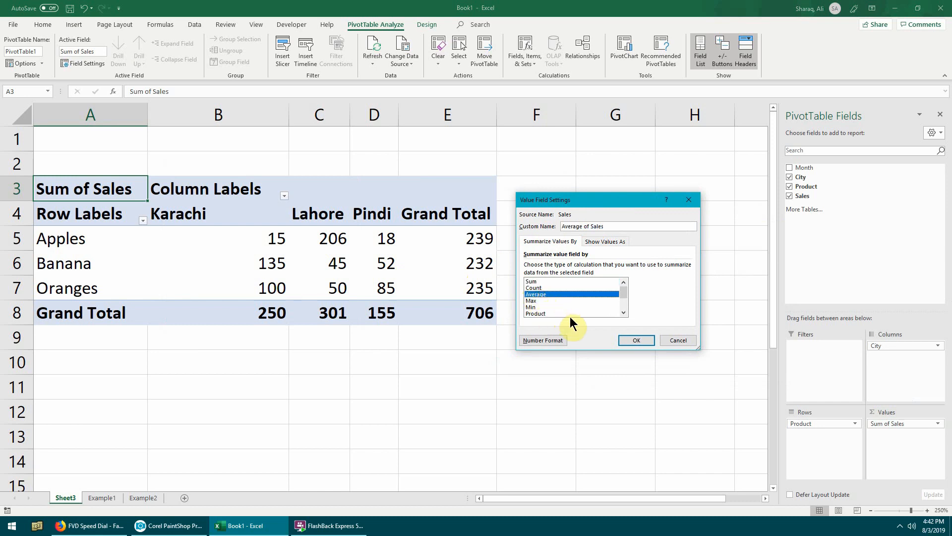
click(637, 340)
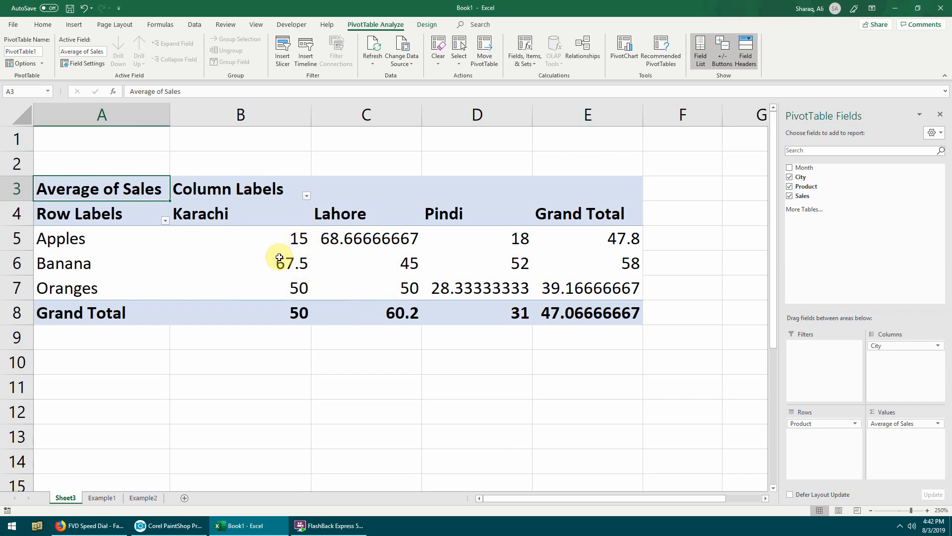
mouse_move(279, 268)
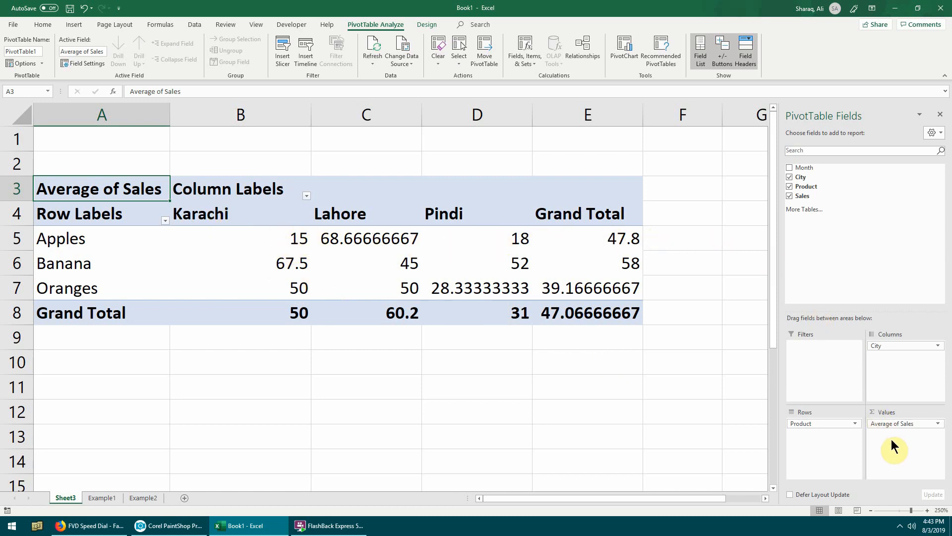
Step: Change the summary calculation of the PivotTable's Sales values to Max
click(936, 423)
click(903, 412)
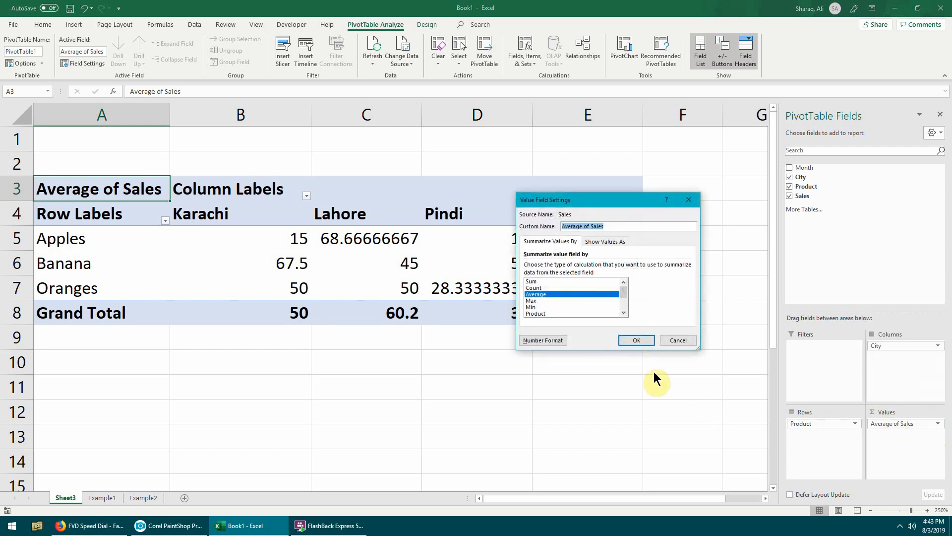
click(536, 300)
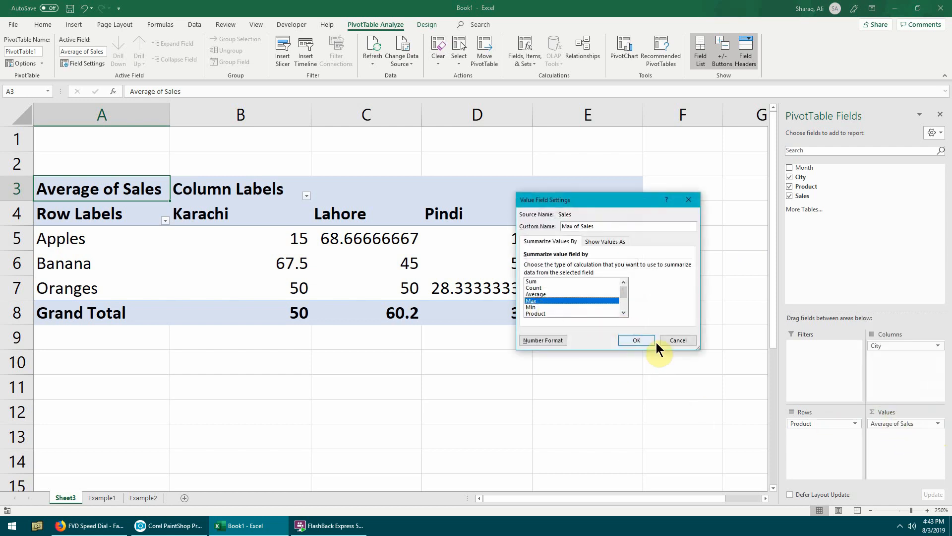
click(638, 340)
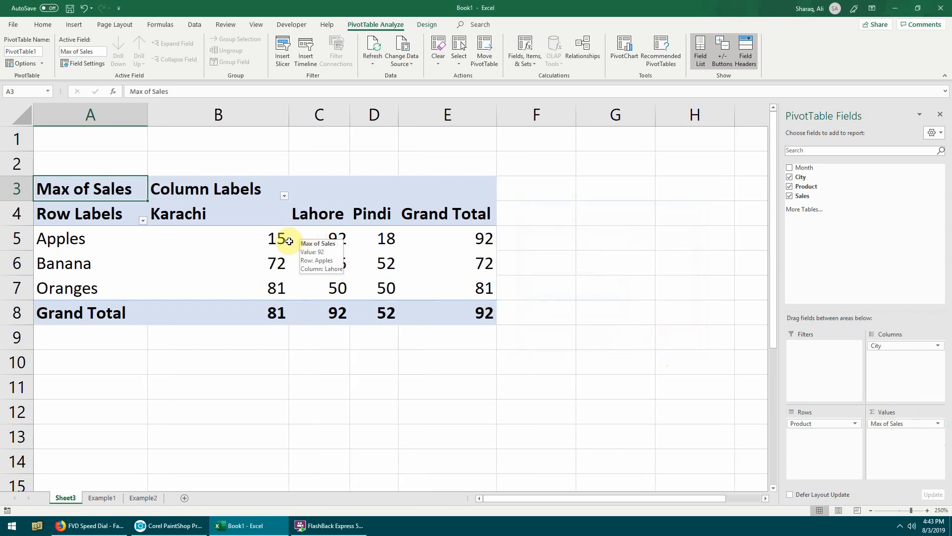
Step: Remove the City field from the PivotTable's columns and select the maximum sales value for Apples
click(938, 346)
click(938, 345)
click(938, 346)
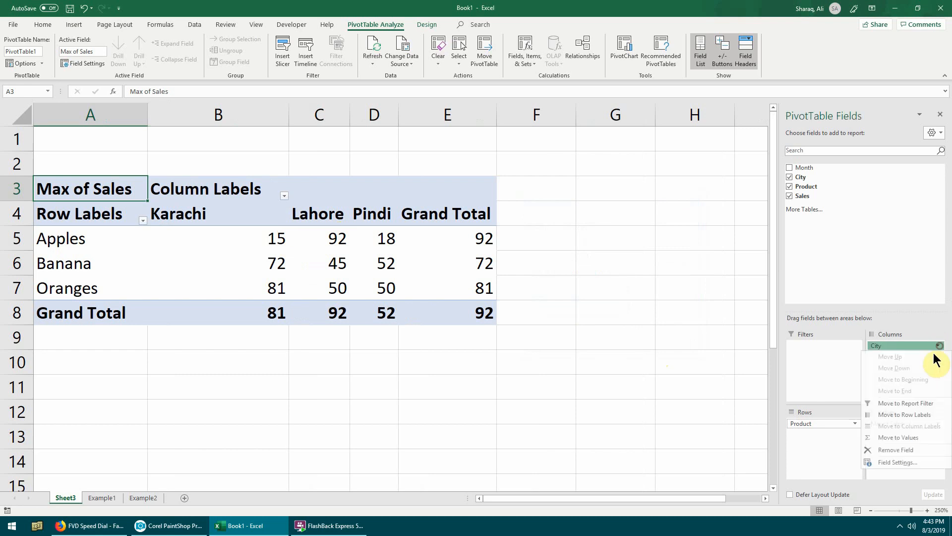
click(886, 451)
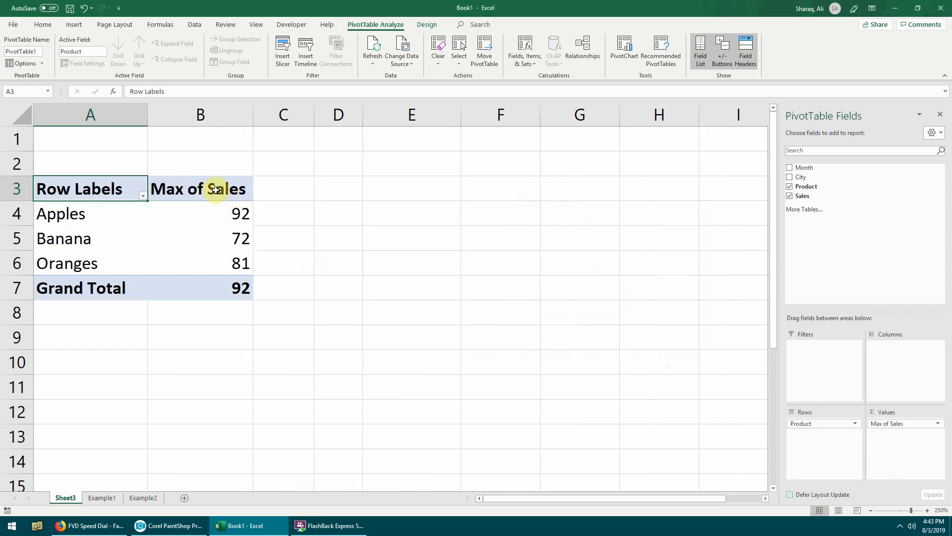
click(60, 215)
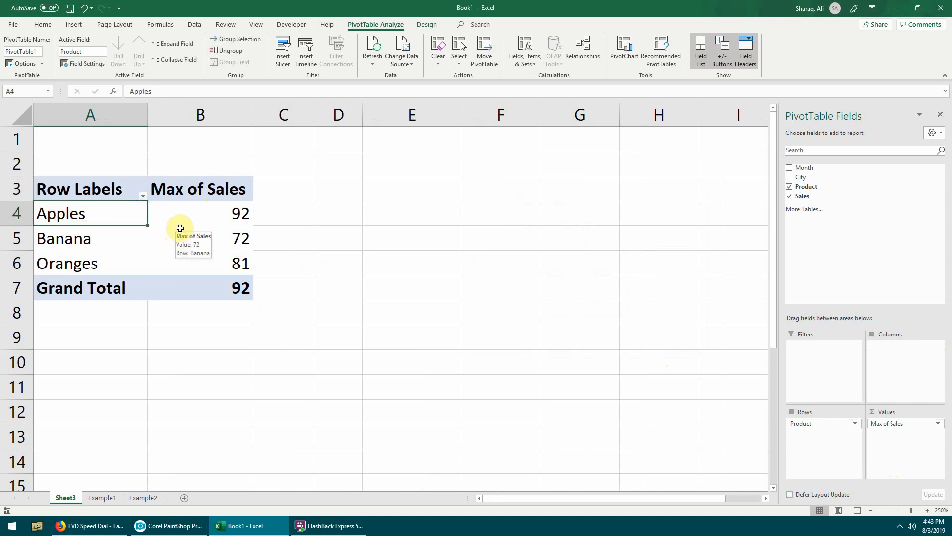
click(227, 218)
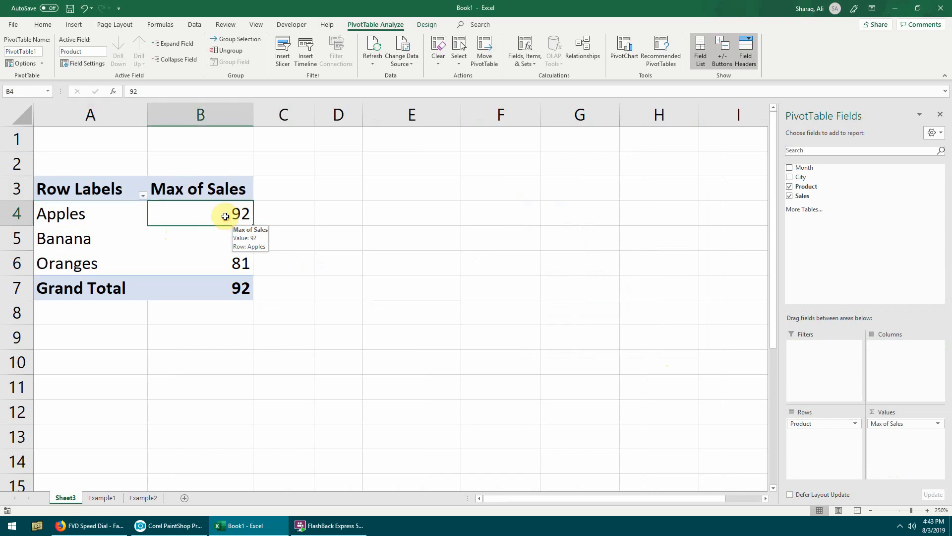
Step: Filter the Product column of the Example1 table to show only Apples
click(100, 498)
click(143, 221)
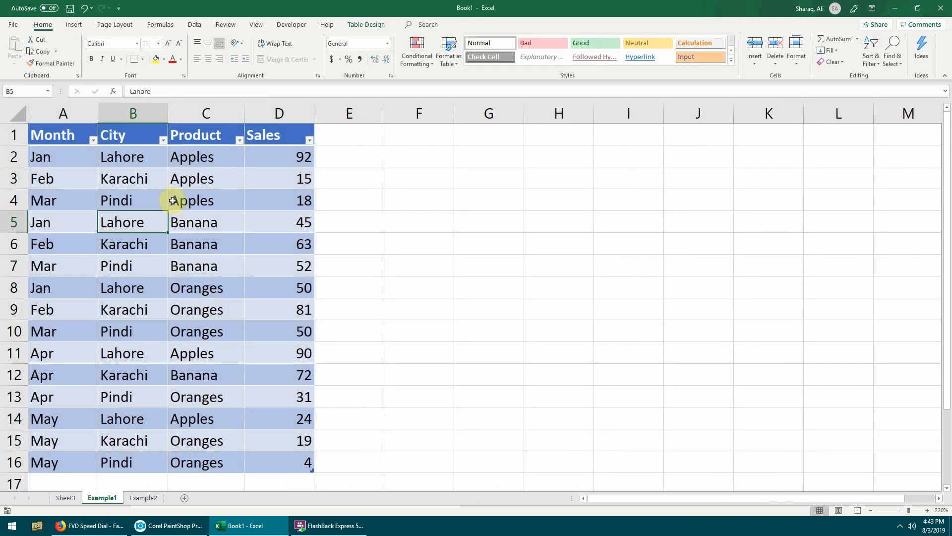
click(240, 140)
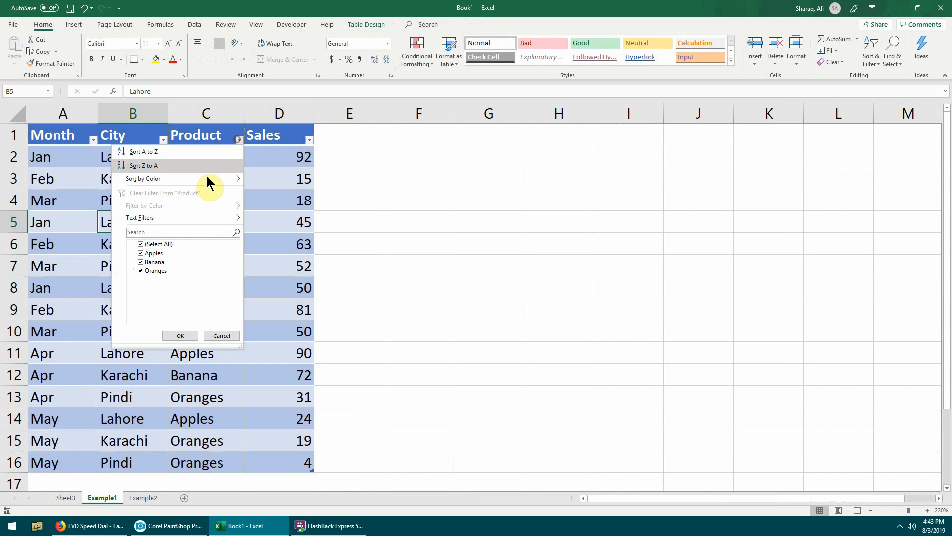
click(151, 253)
click(180, 336)
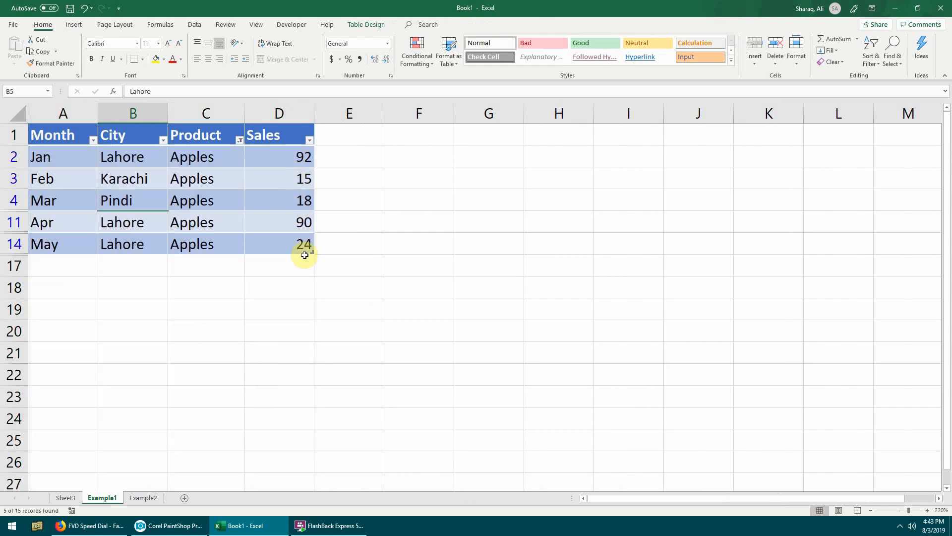
Step: Compare the individual Apples sales in the Example1 table with the Apples maximum in the PivotTable on Sheet3
click(289, 249)
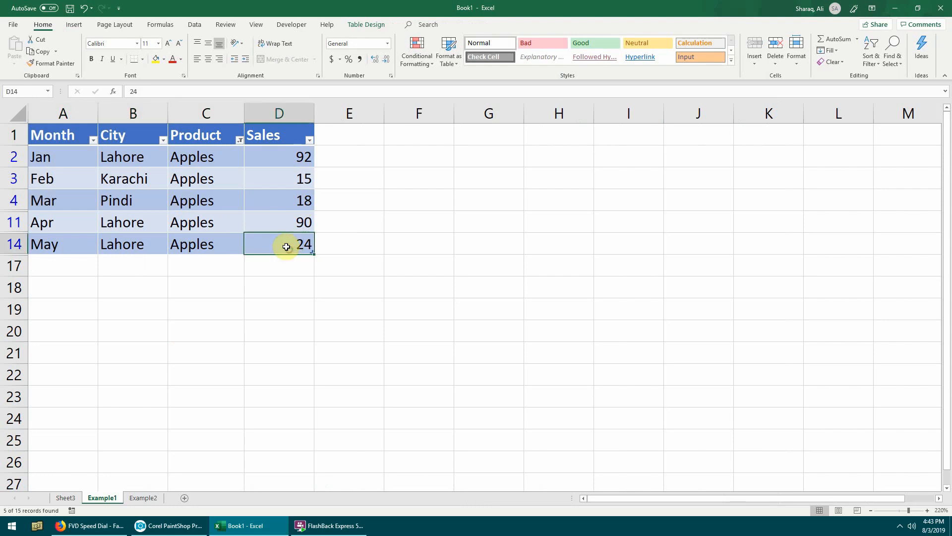
click(277, 185)
click(274, 199)
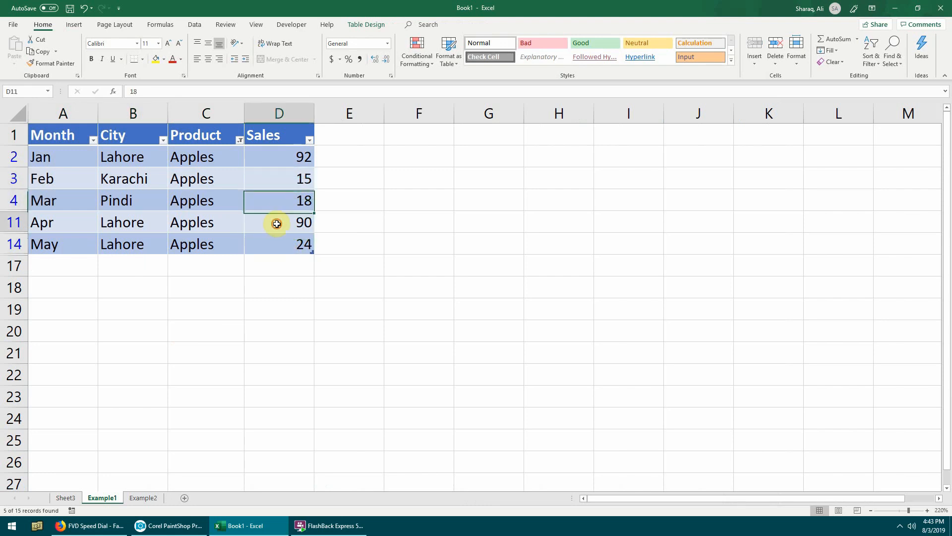
click(276, 222)
click(278, 156)
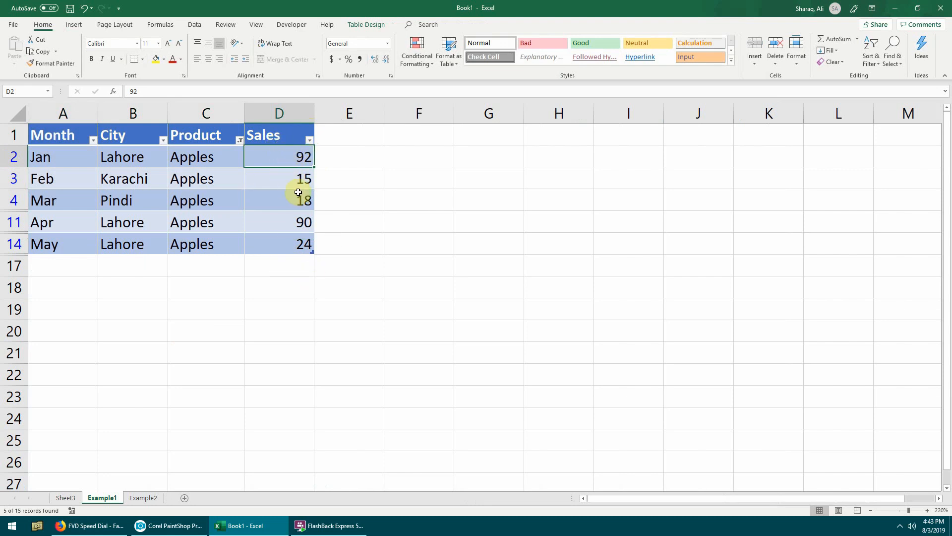
click(69, 498)
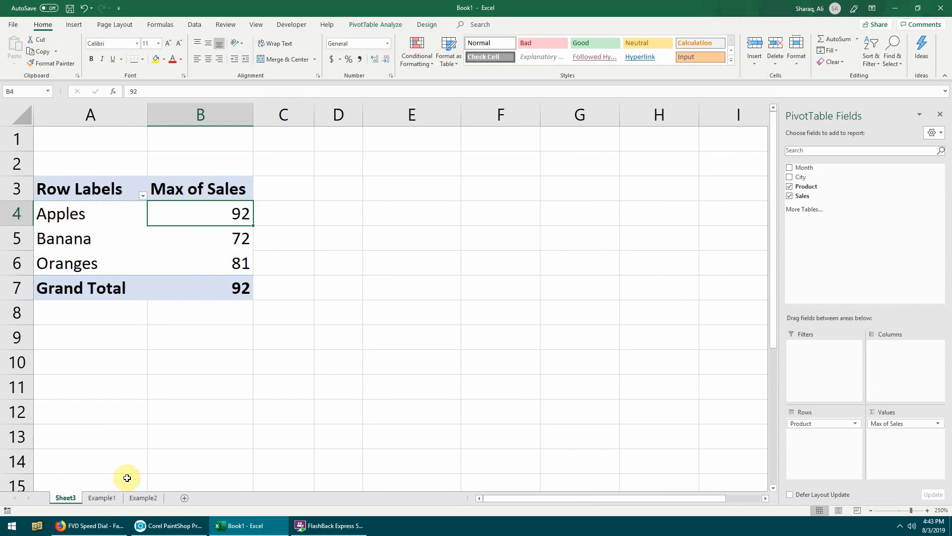
click(101, 498)
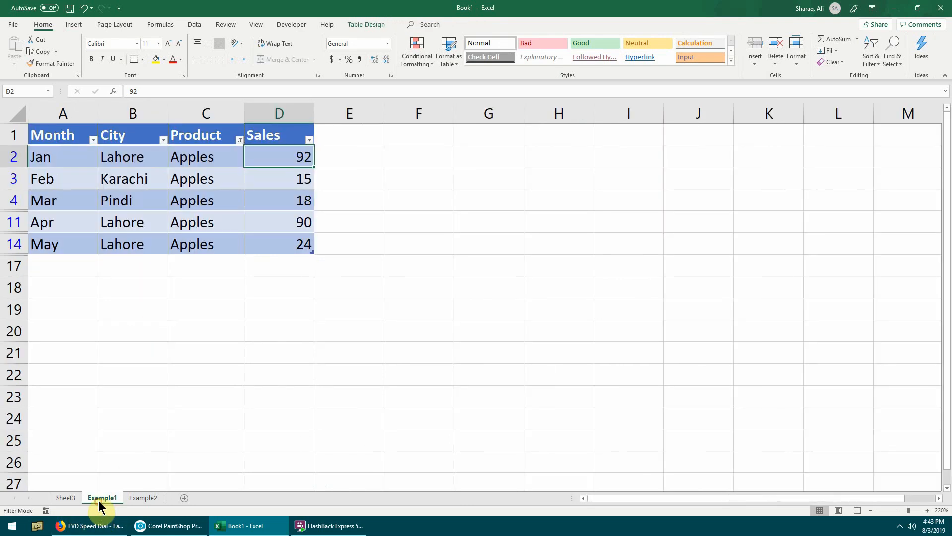
click(64, 498)
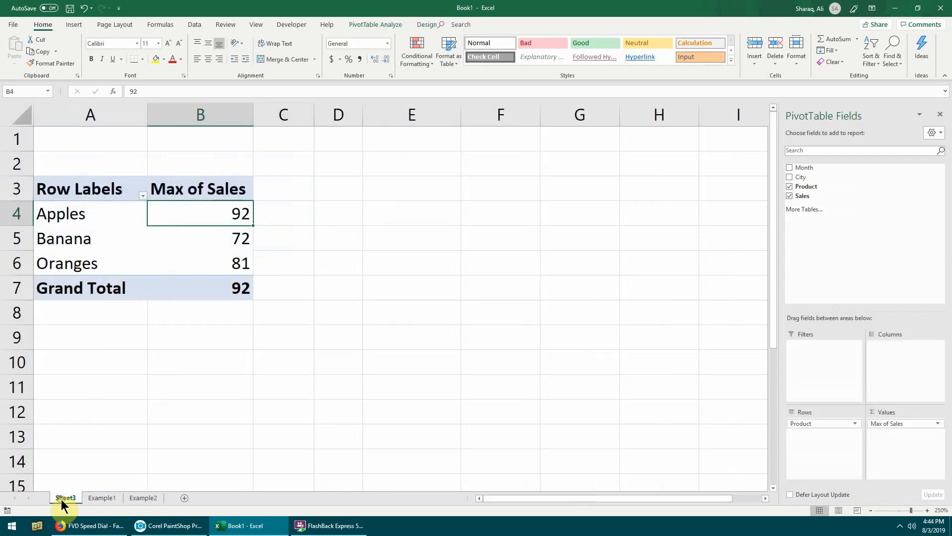
Step: Review the available summary functions and the Show Values As options for the Max of Sales field without changing them
click(938, 424)
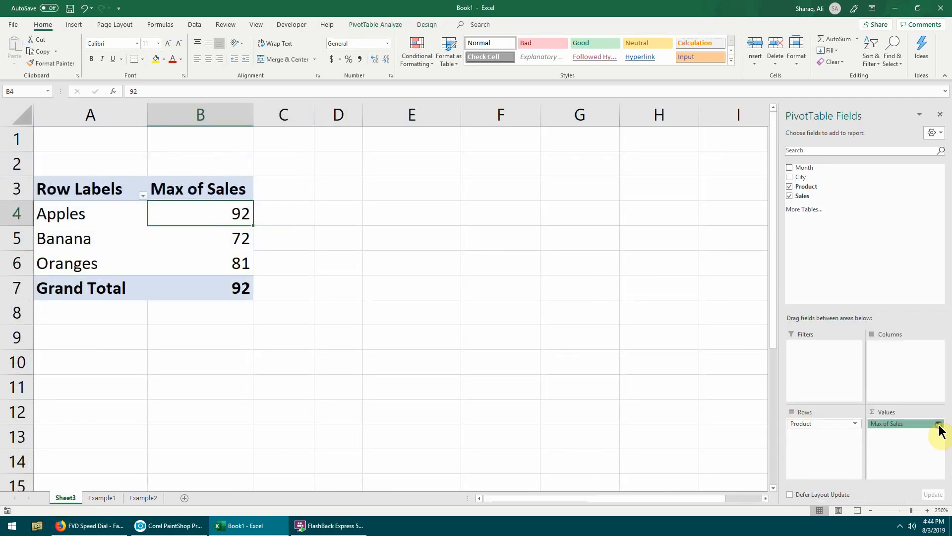
click(926, 412)
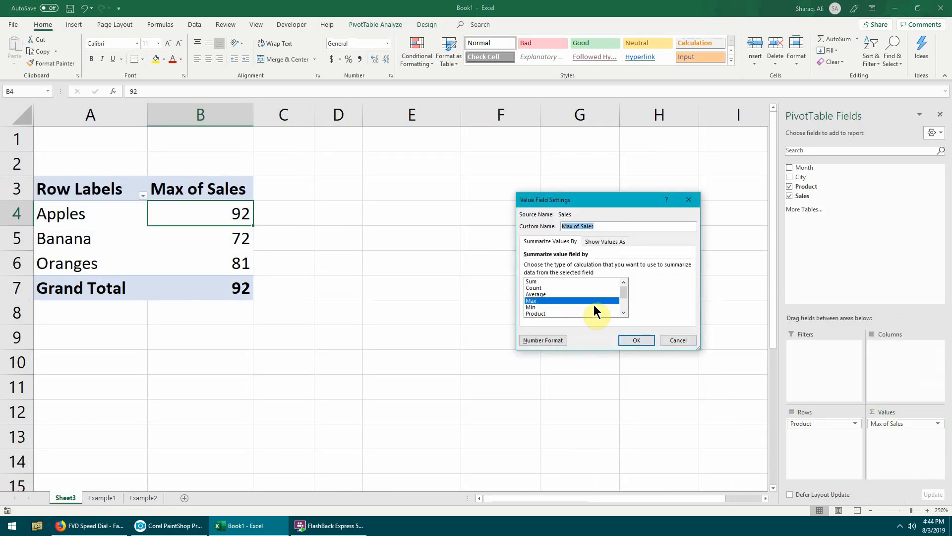
drag(623, 293, 624, 305)
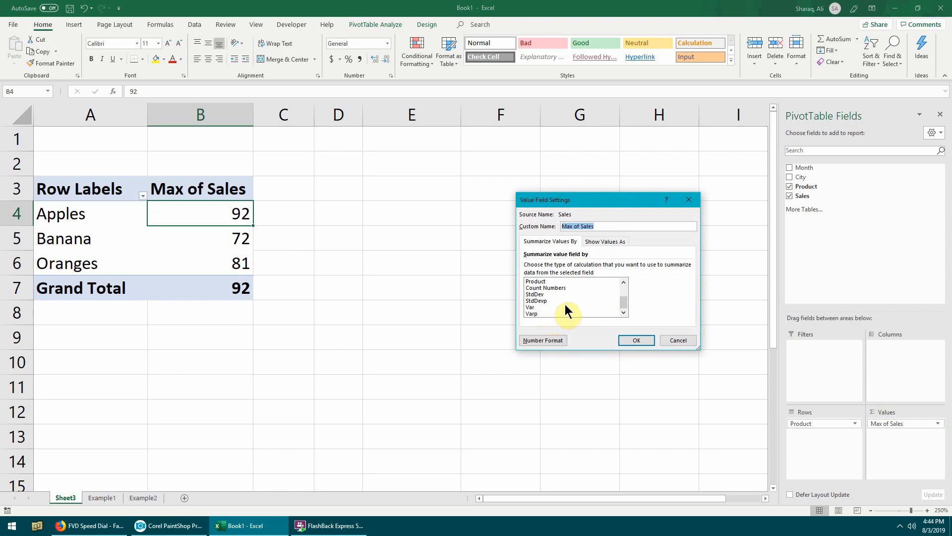
click(613, 242)
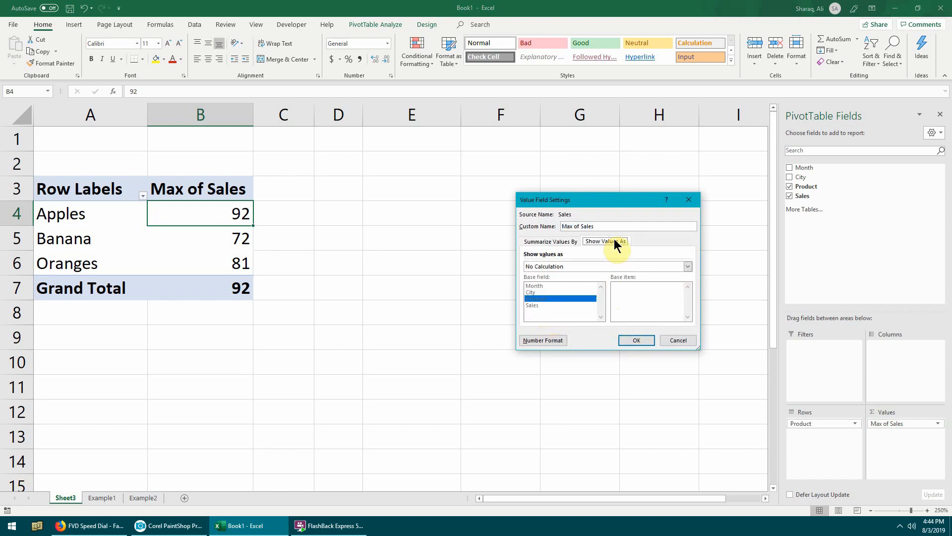
click(681, 341)
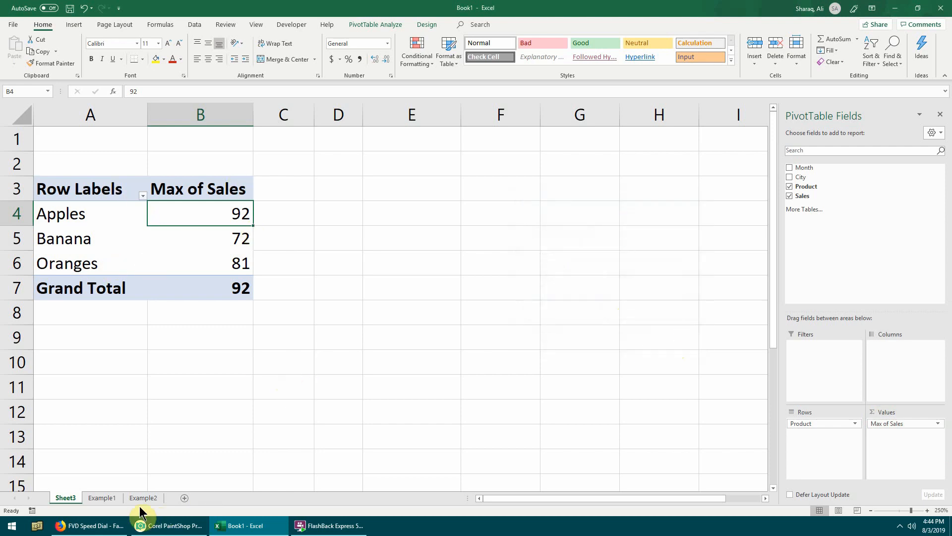
Step: Create a PivotTable from the Example2 match data (Table2) on a new worksheet
click(109, 498)
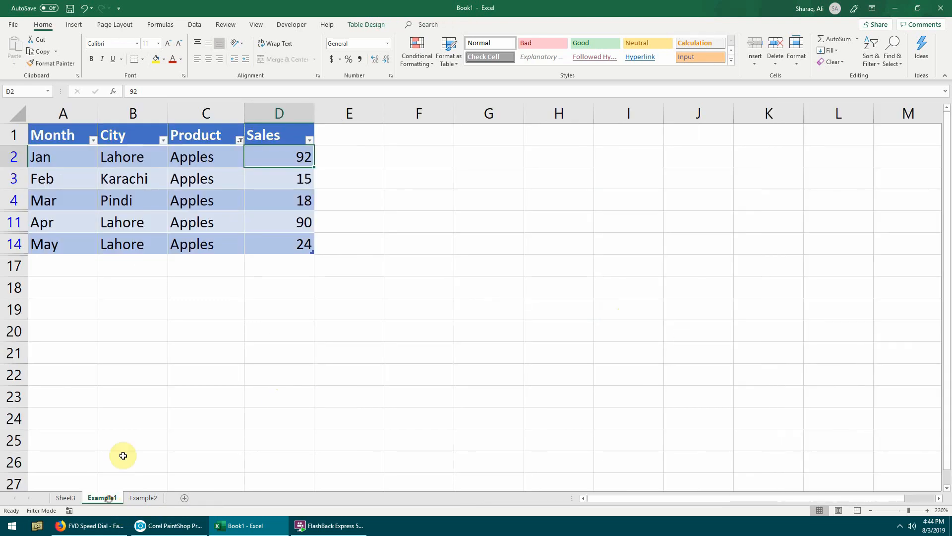
click(148, 498)
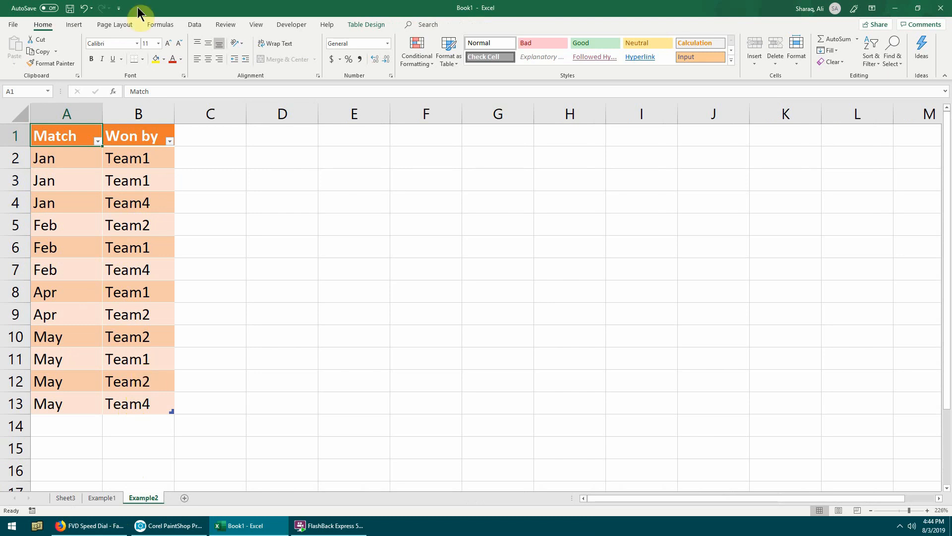
click(72, 29)
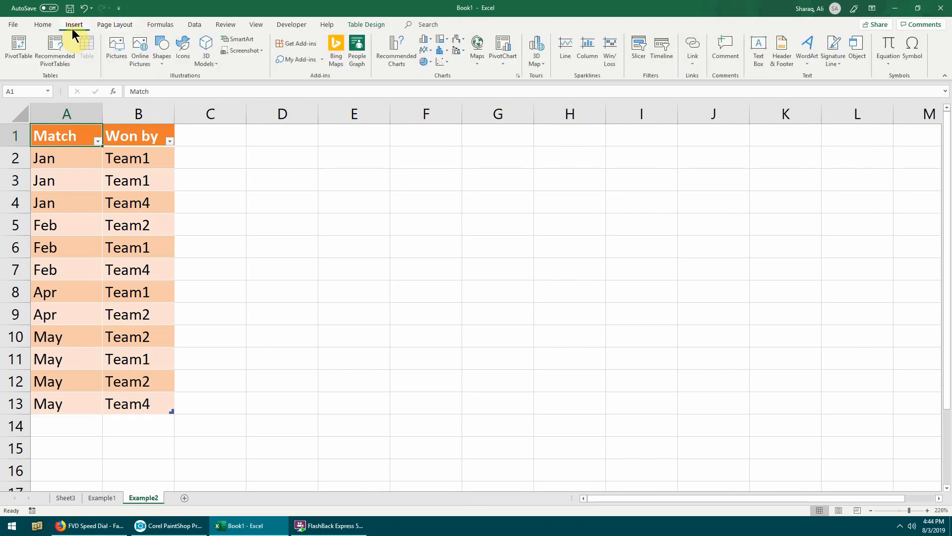
click(17, 61)
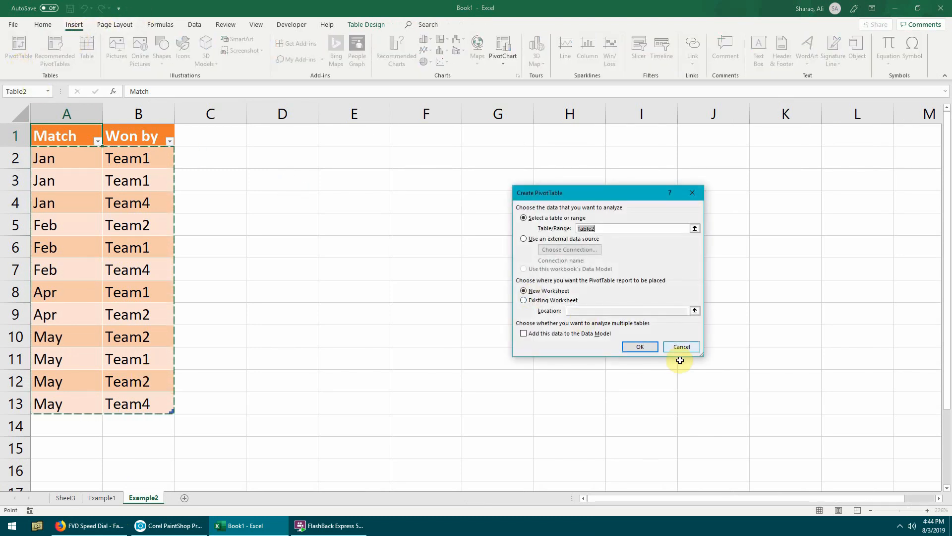
click(650, 347)
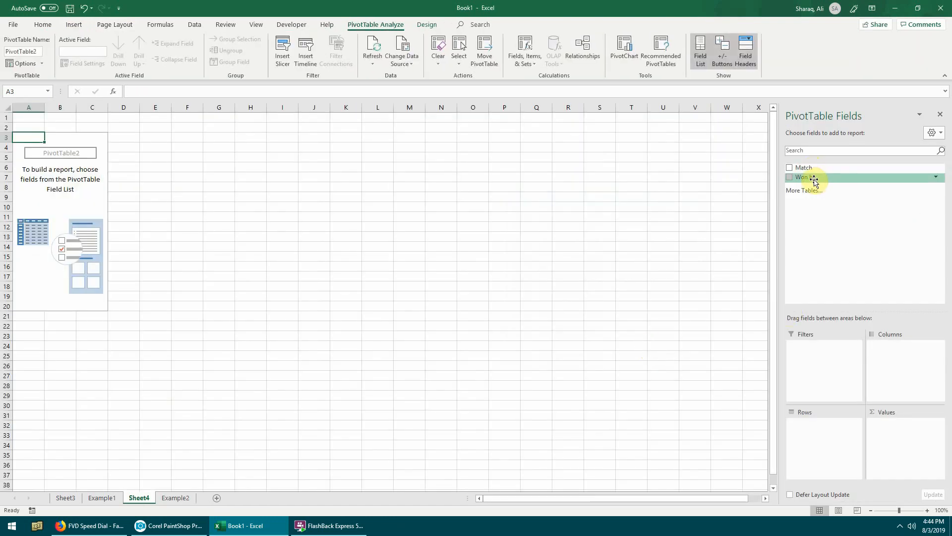
Step: Add the Won by field to the new PivotTable's values and return to the Example2 source data
drag(808, 179, 881, 441)
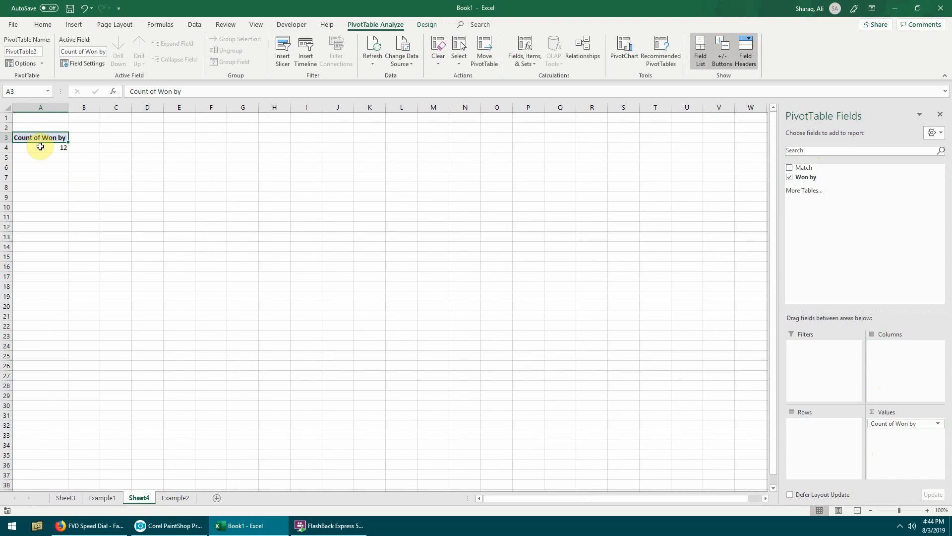
mouse_move(41, 148)
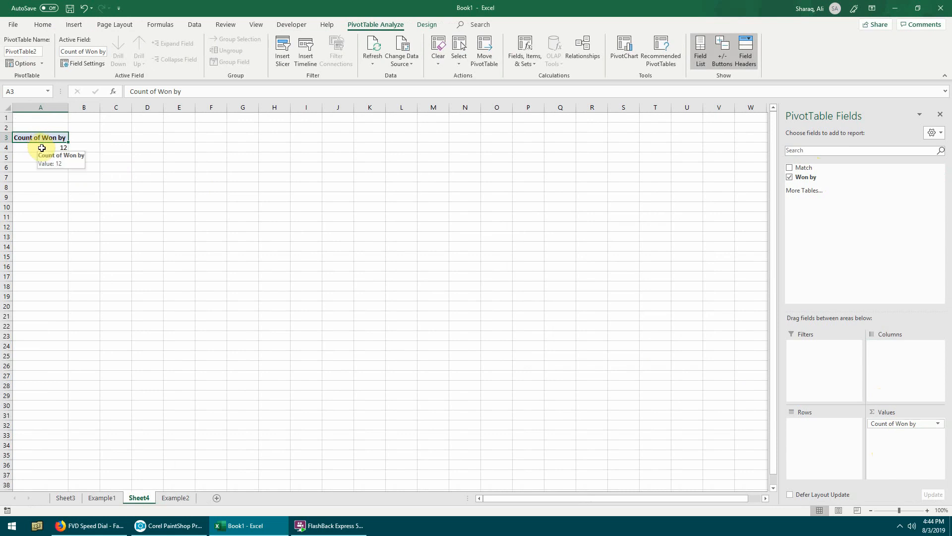
click(169, 499)
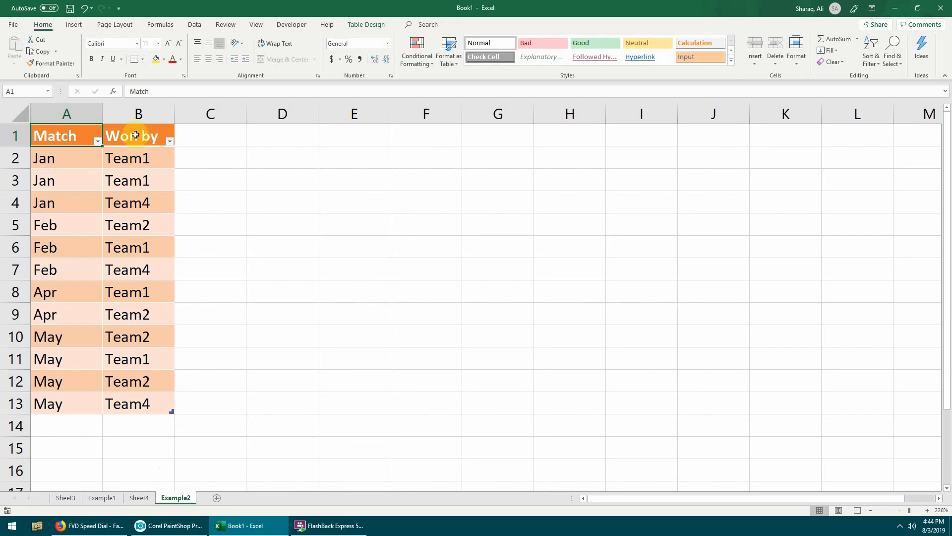
Step: Add the Won by field to the rows of the PivotTable on Sheet4 so that wins are counted per team
drag(132, 158, 143, 407)
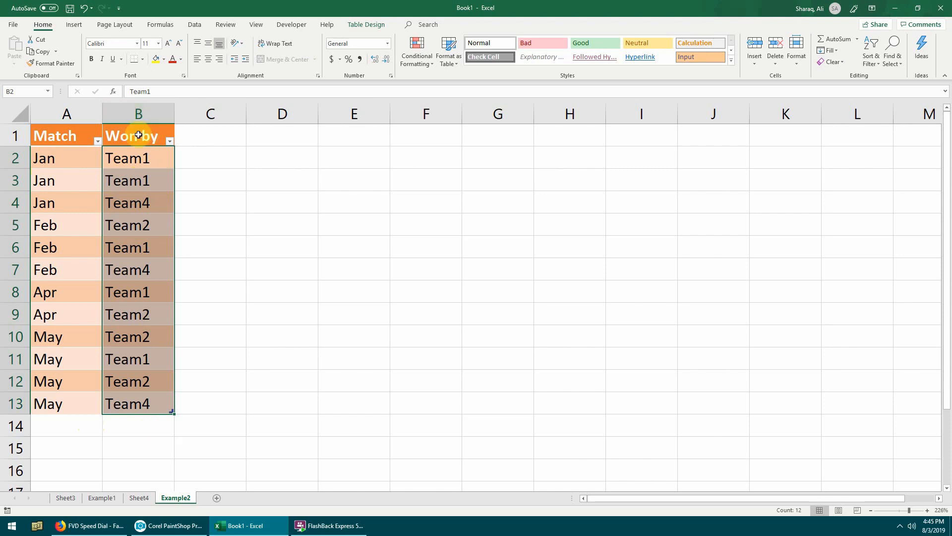
click(142, 498)
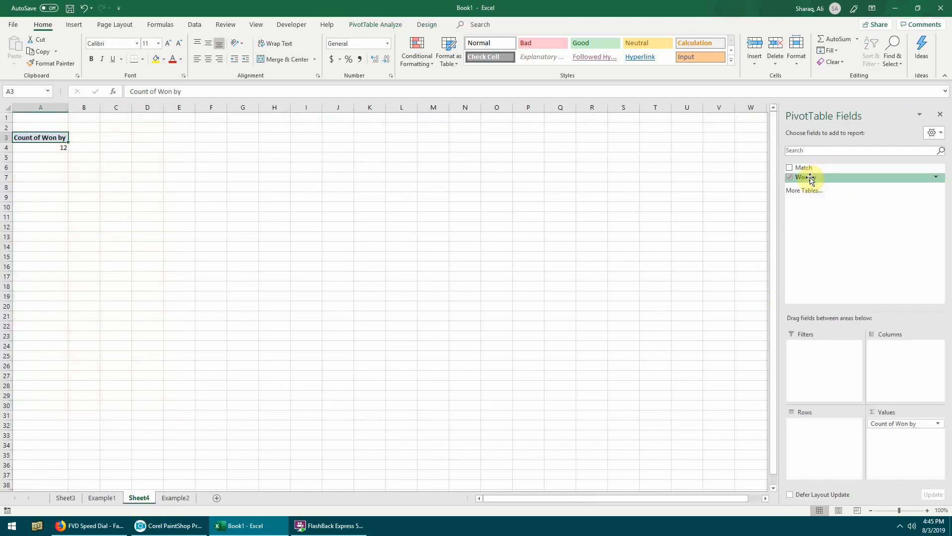
drag(809, 179, 807, 442)
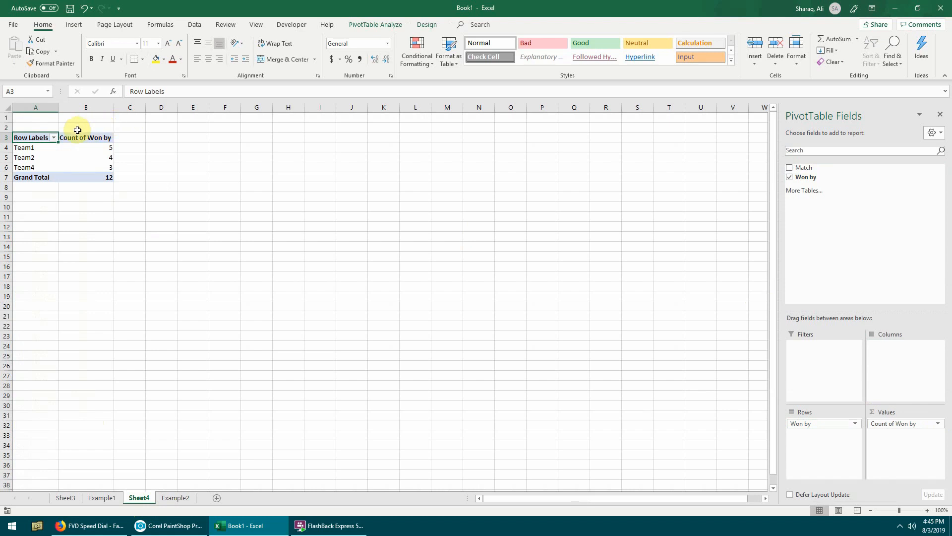
ctrl+scroll(60, 159, up, 2)
ctrl+scroll(59, 159, up, 7)
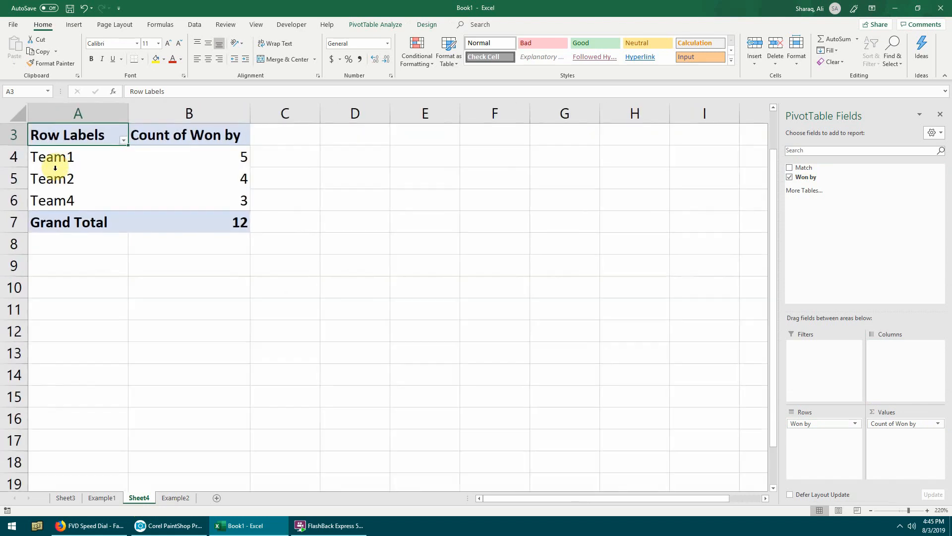
ctrl+scroll(56, 170, up, 1)
scroll(55, 167, up, 1)
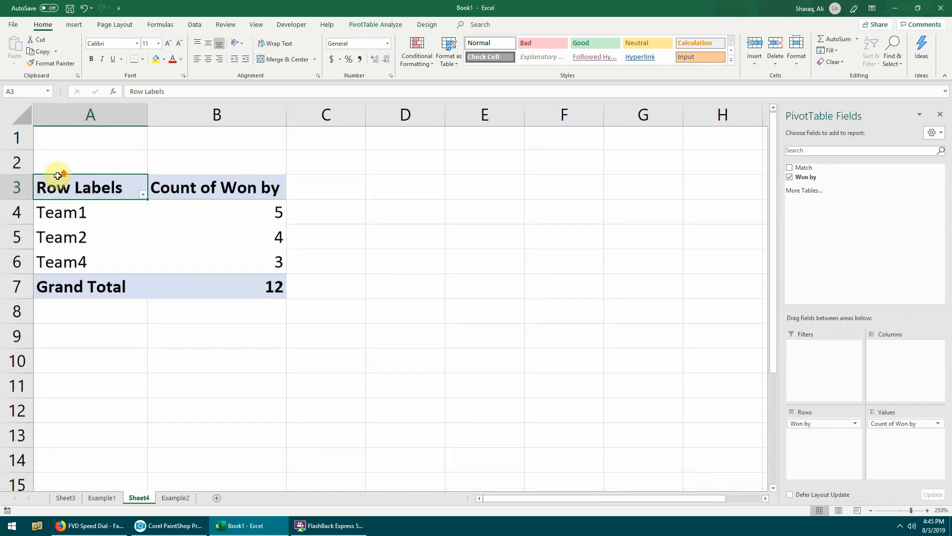
click(75, 220)
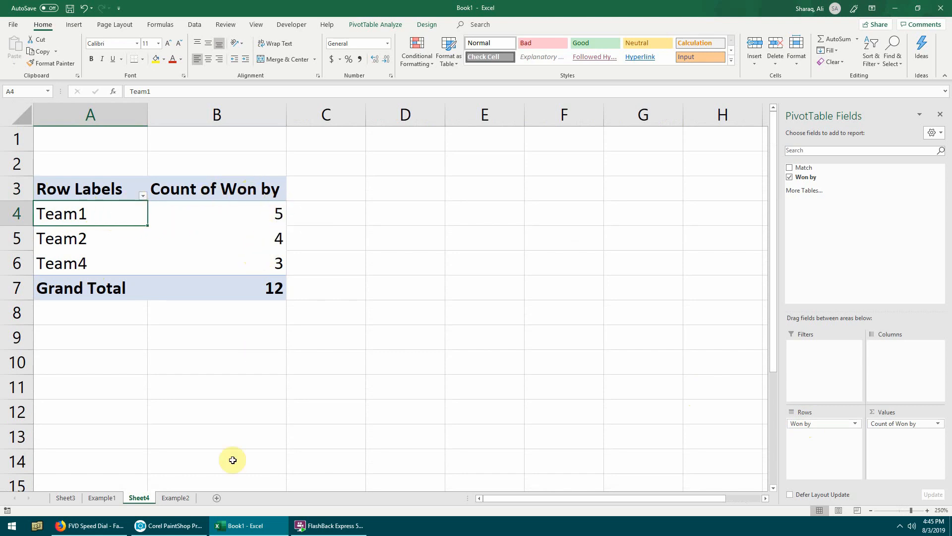
Step: Filter the Won by column of the Example2 table to Team1 only and select the filtered entries
click(168, 498)
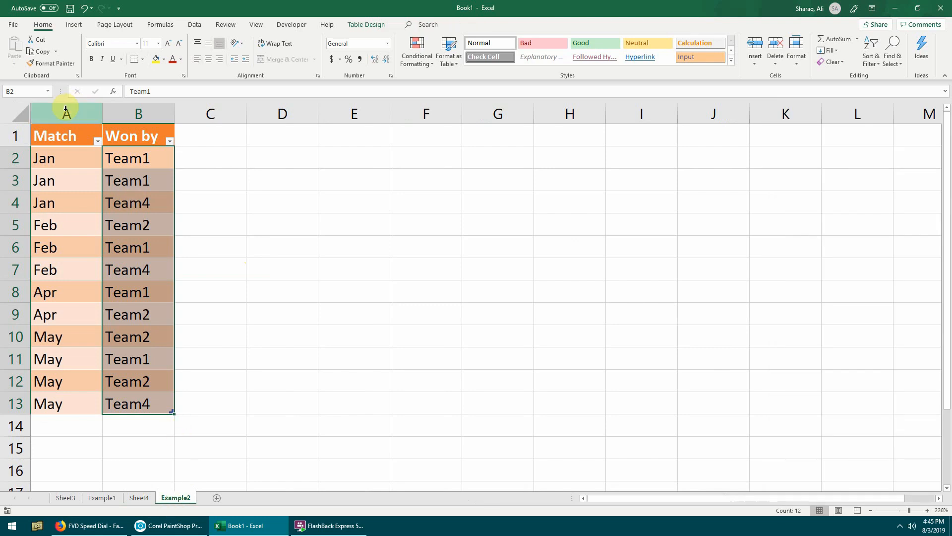
click(74, 170)
click(170, 142)
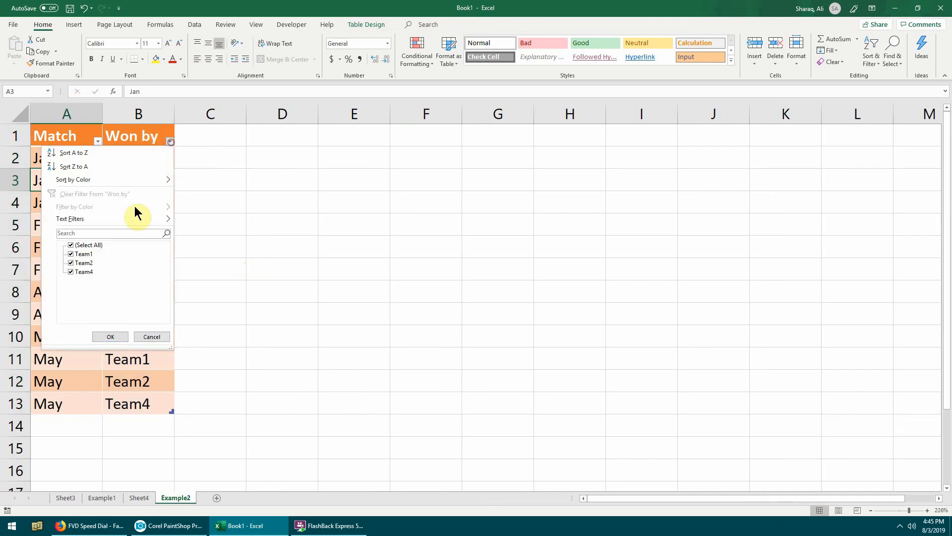
click(83, 245)
click(83, 254)
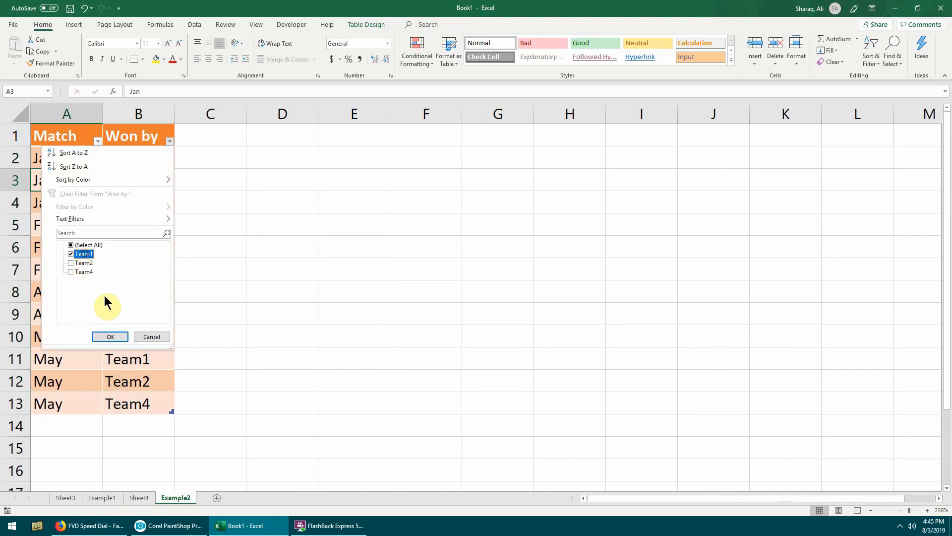
click(110, 337)
drag(142, 153, 151, 244)
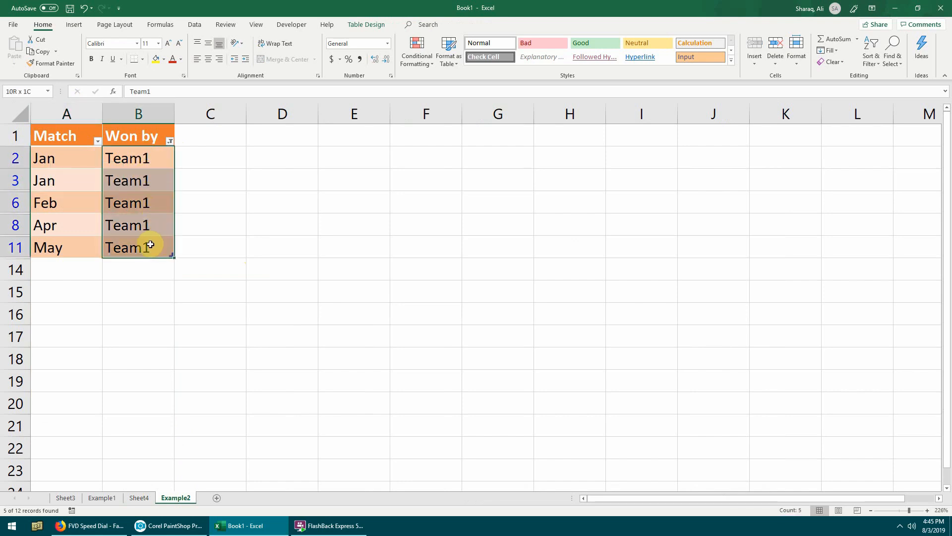
Step: Compare the filtered Team1 entries with the win counts in the PivotTable on Sheet4
click(139, 498)
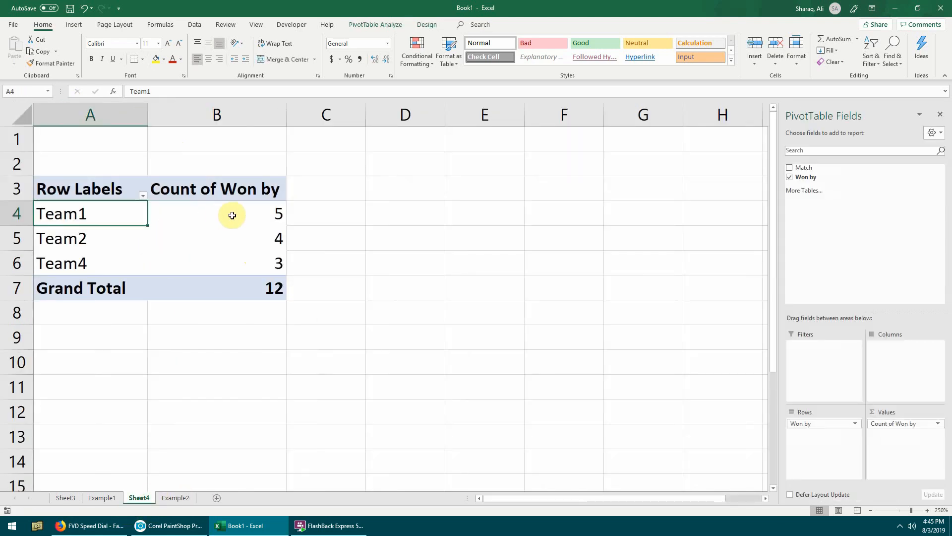
mouse_move(266, 221)
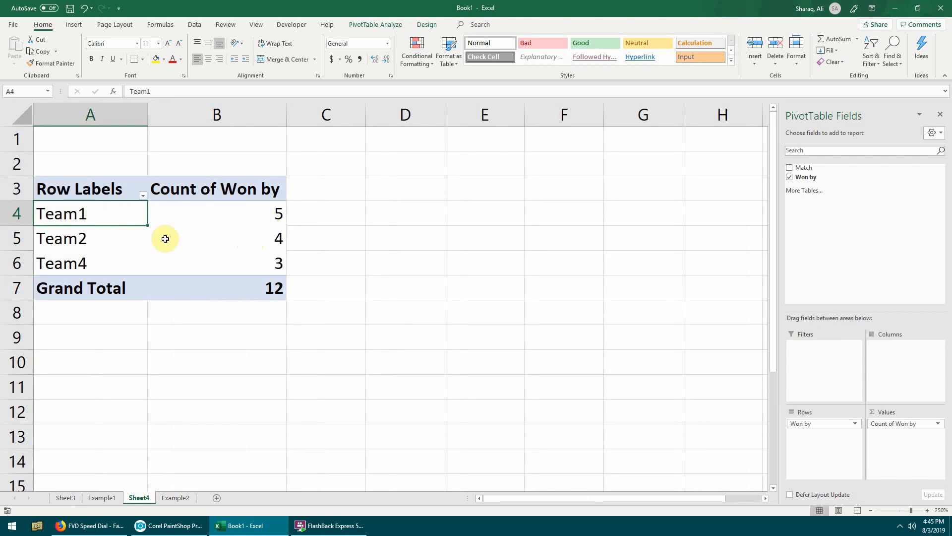
mouse_move(264, 263)
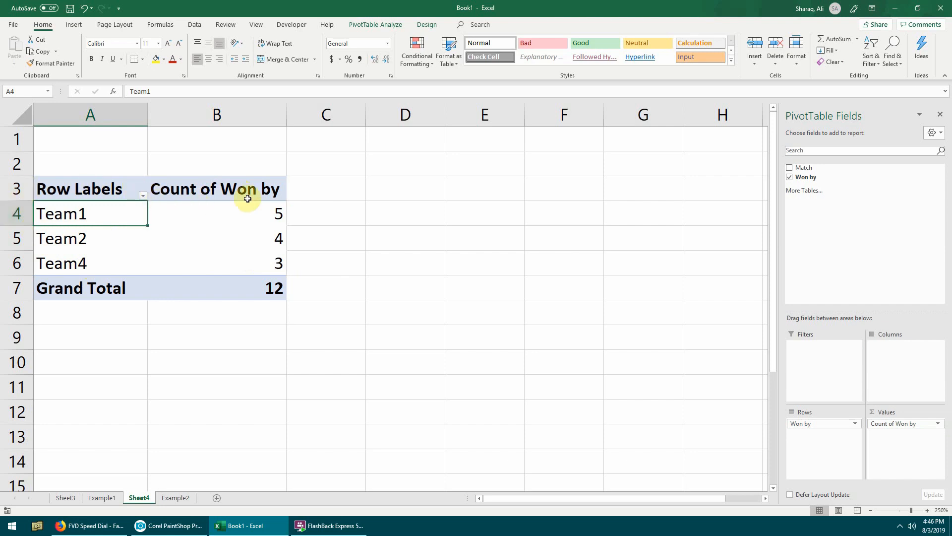
click(277, 213)
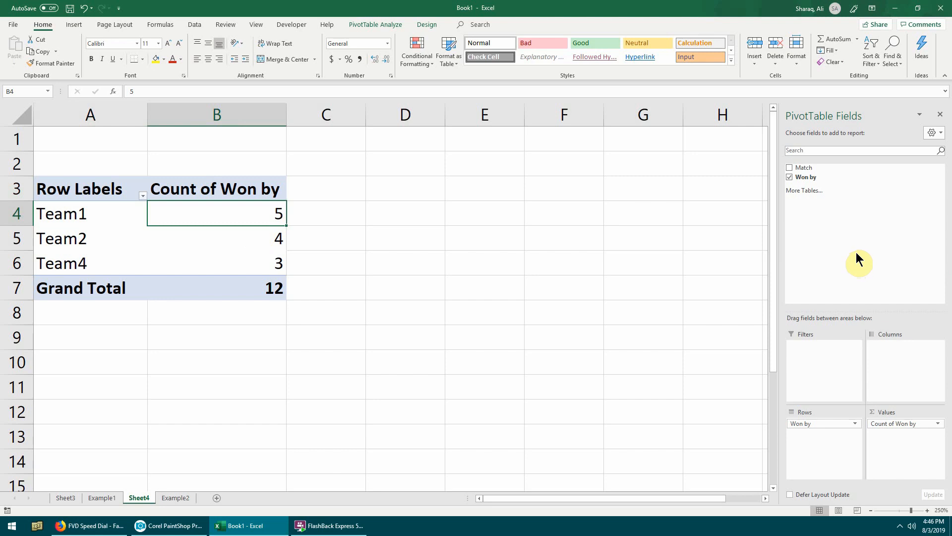
Step: Try summarizing the Won by value field by Sum in the Sheet4 PivotTable
click(934, 424)
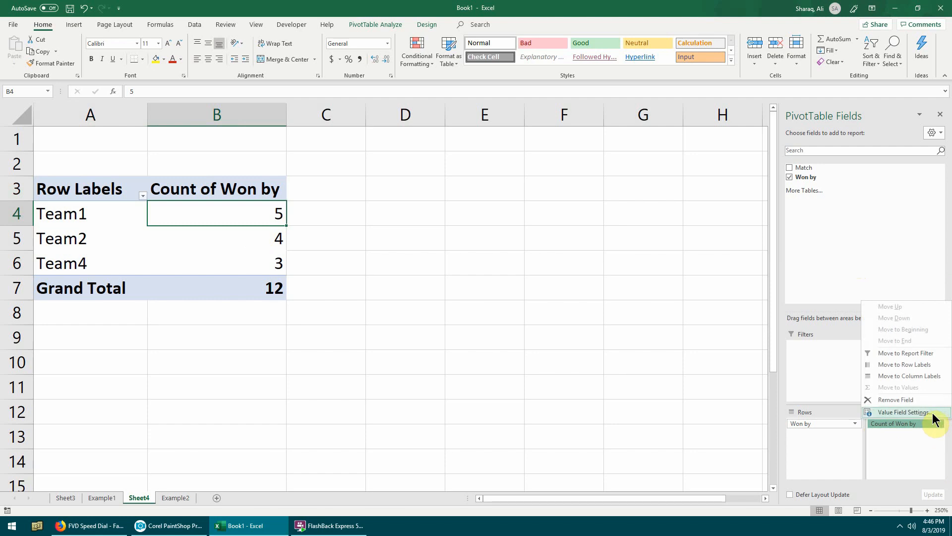
click(902, 412)
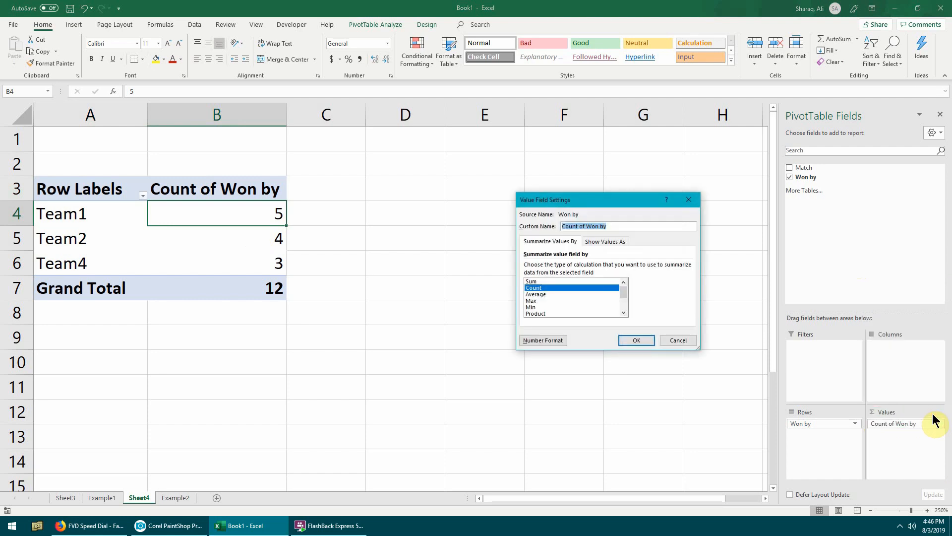
click(545, 281)
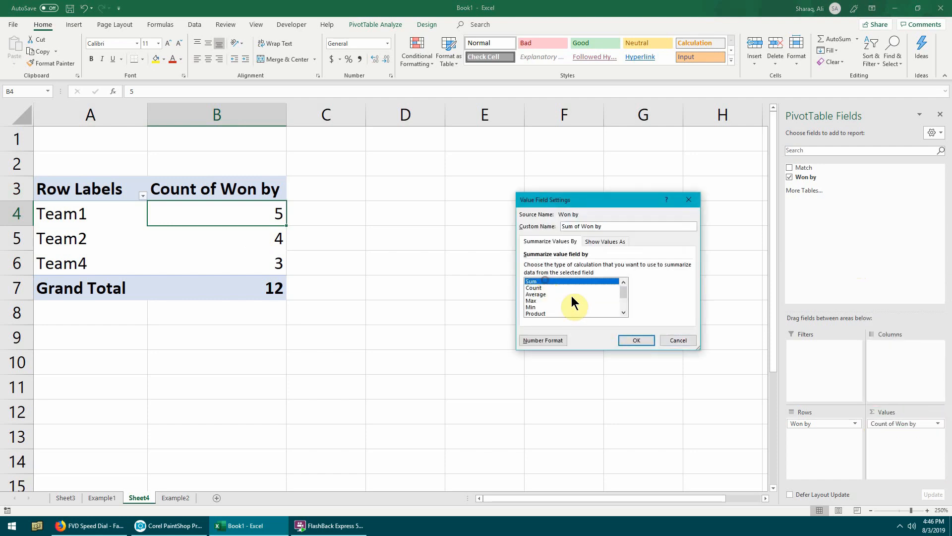
click(630, 338)
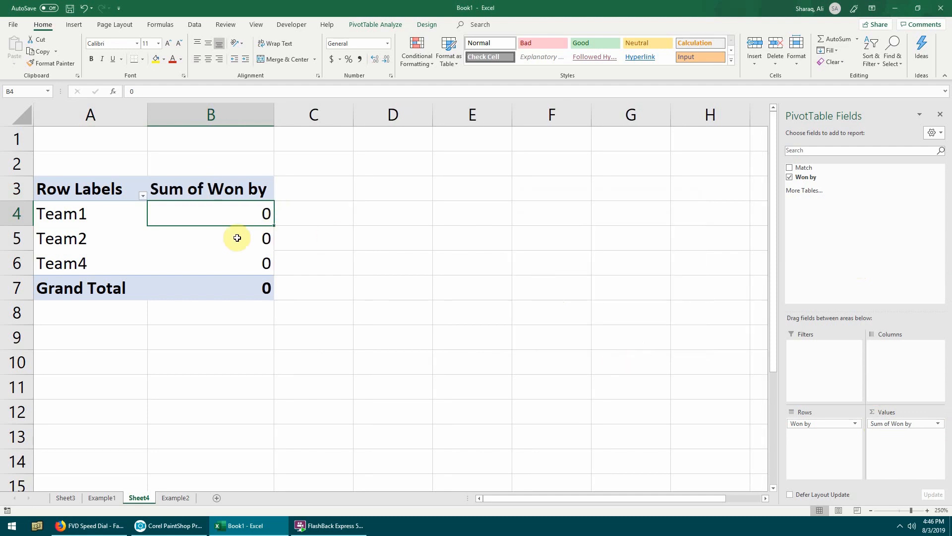
Step: Set the Won by value field's summary calculation back to Count
click(938, 423)
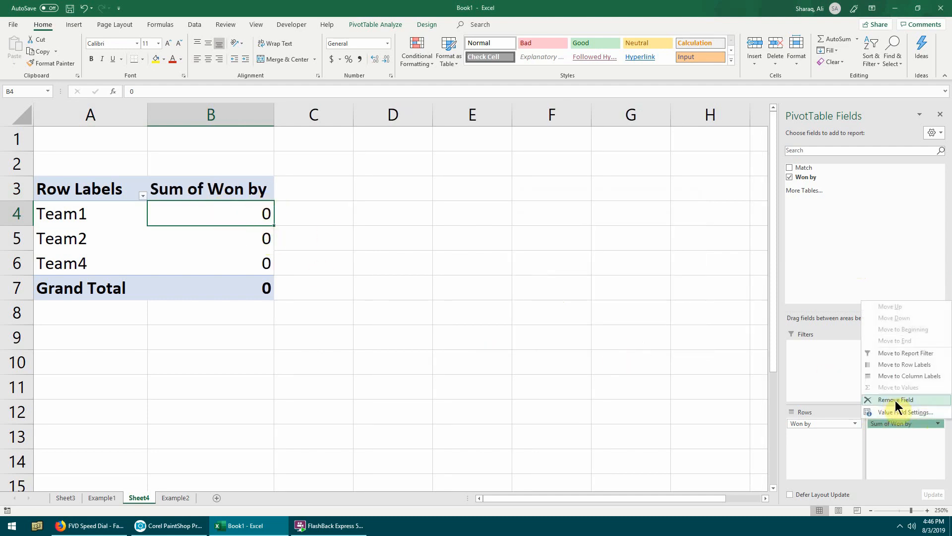
click(895, 411)
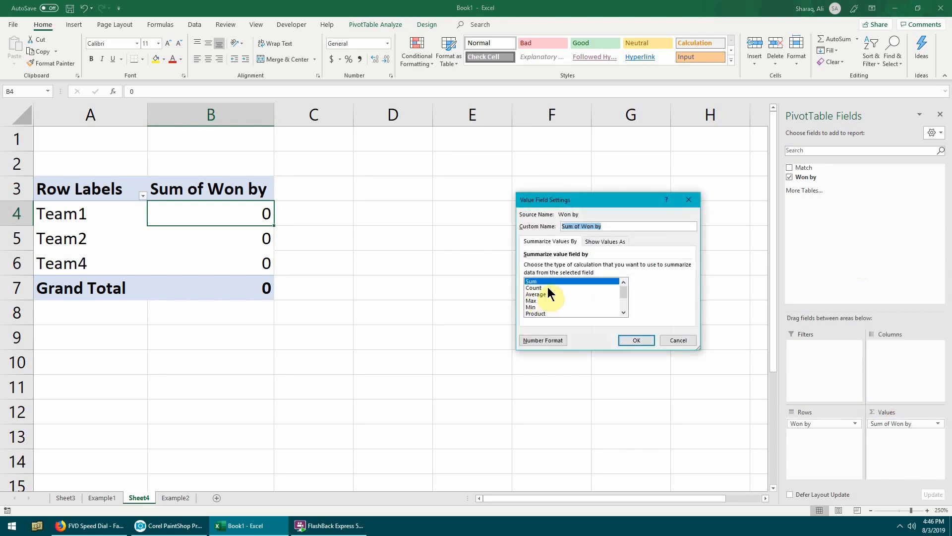
click(548, 287)
click(642, 341)
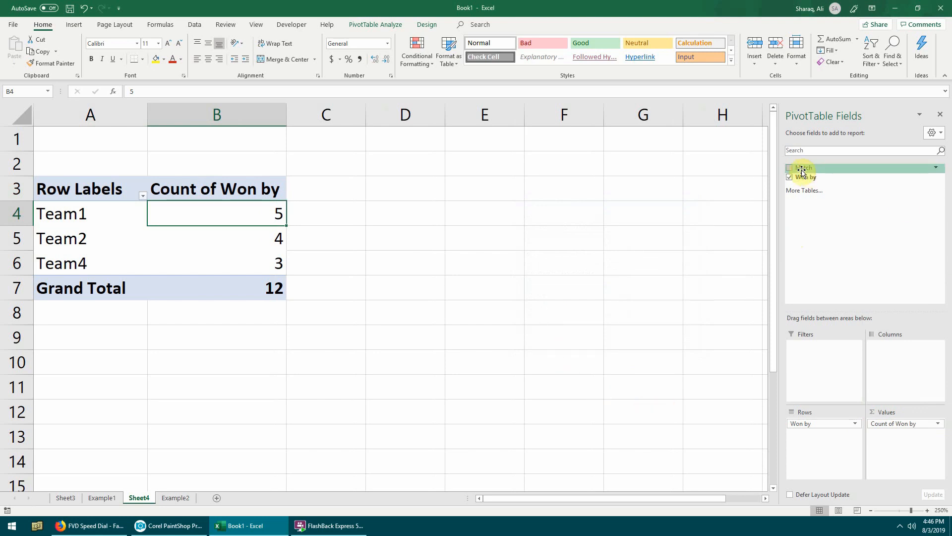
Step: Add the Match field to the PivotTable's columns and narrow worksheet column B, which holds the Jan counts
drag(802, 171, 896, 358)
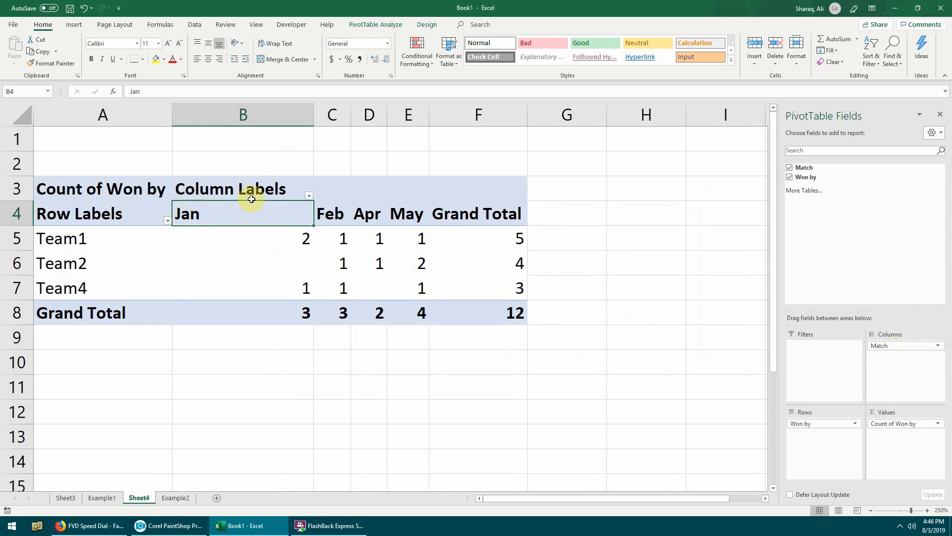
click(311, 111)
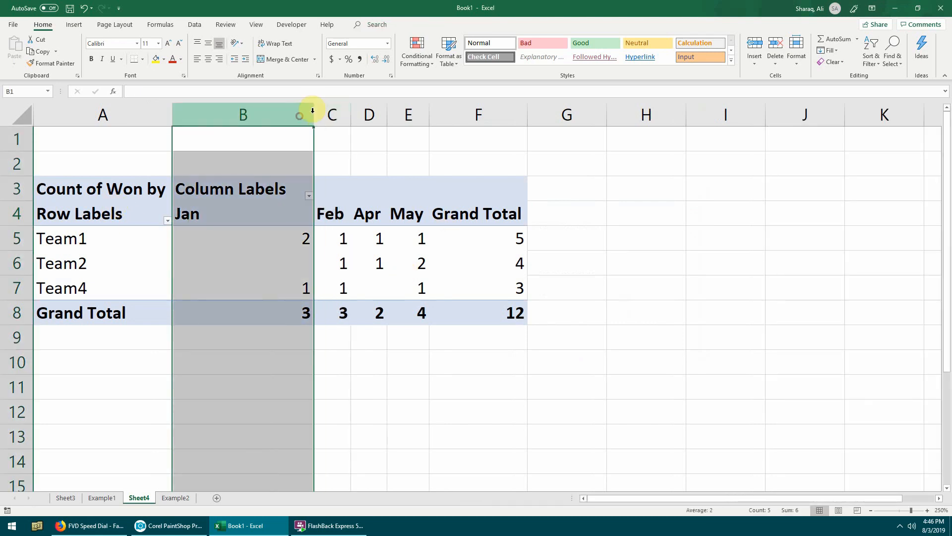
drag(315, 115, 235, 120)
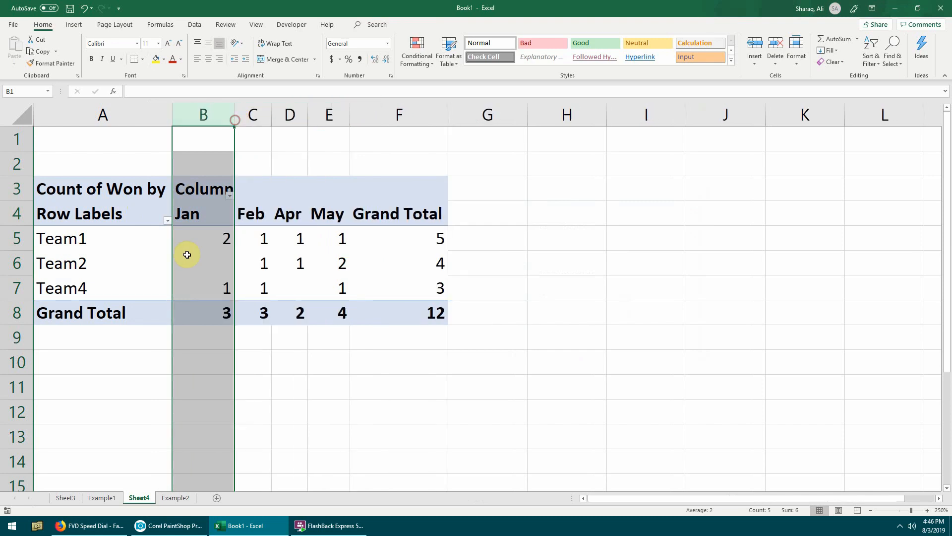
click(196, 239)
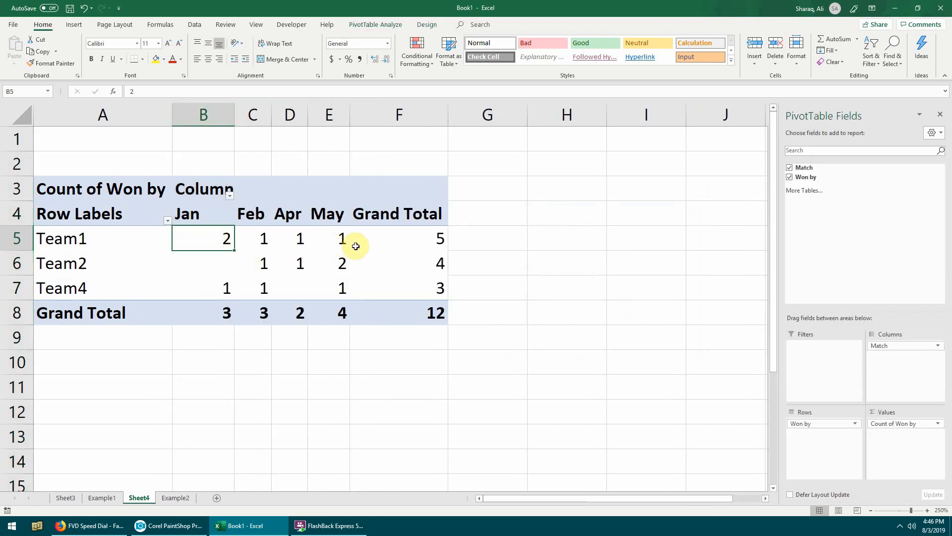